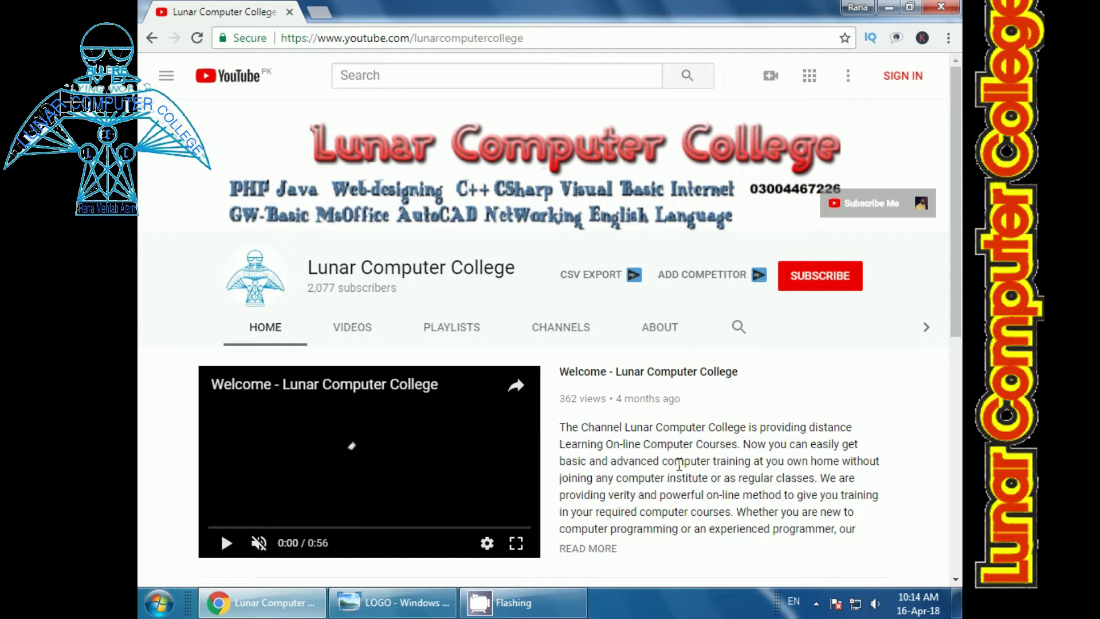
View the LOGO sample image, then minimize Photo Viewer and Chrome to reveal the desktop
click(426, 596)
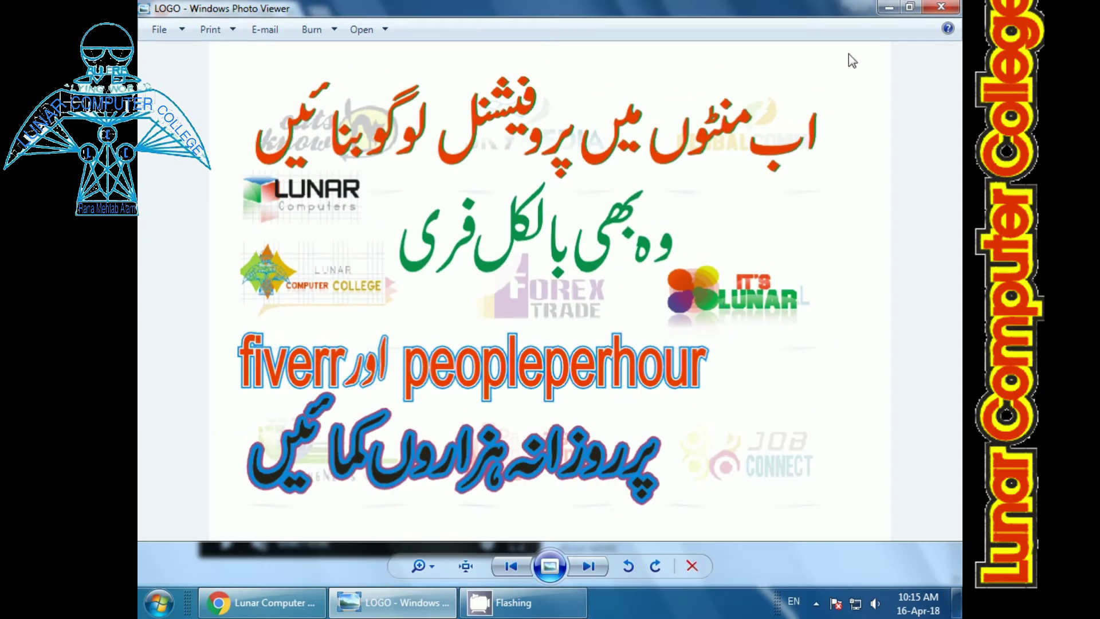
click(889, 12)
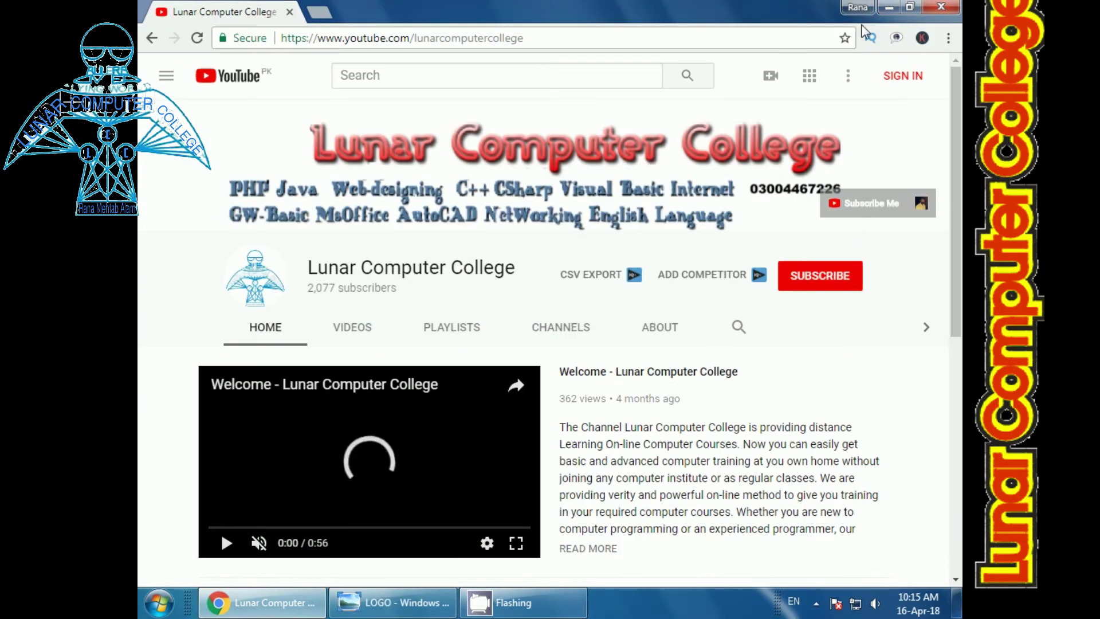
click(890, 8)
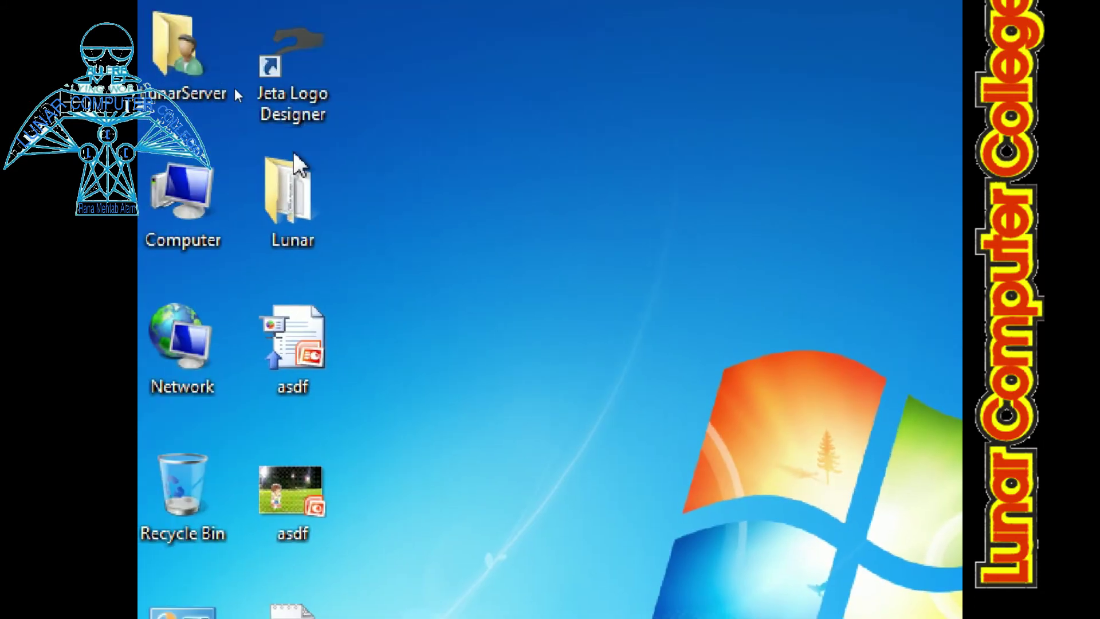
Launch Jeta Logo Designer, dismiss the Facebook notification, and start a project from the Universe Herbal free template
double_click(284, 110)
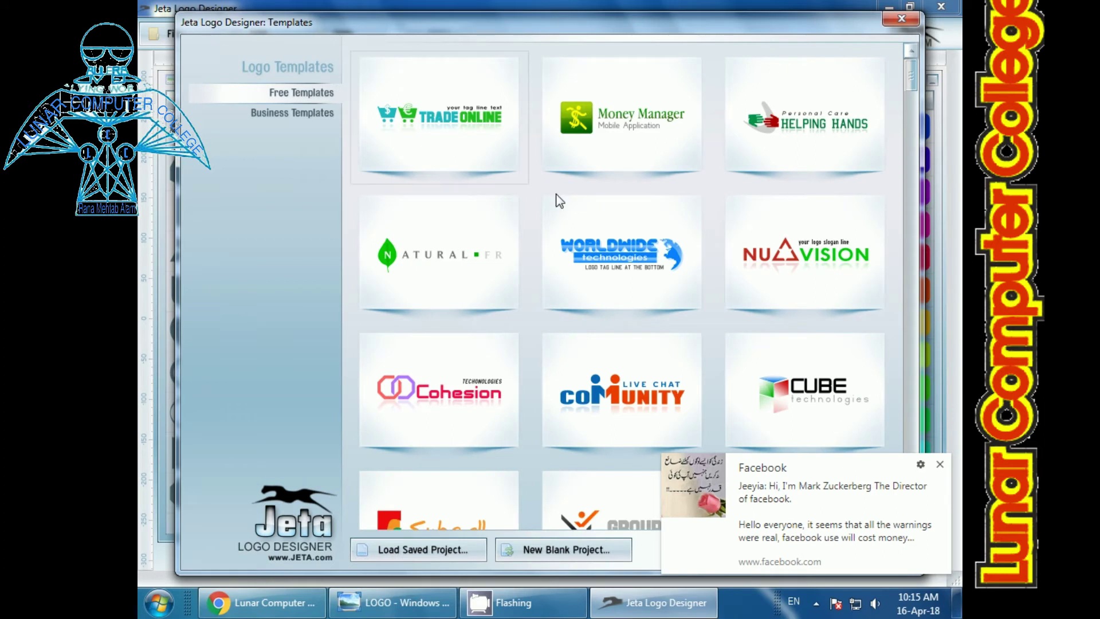
click(938, 465)
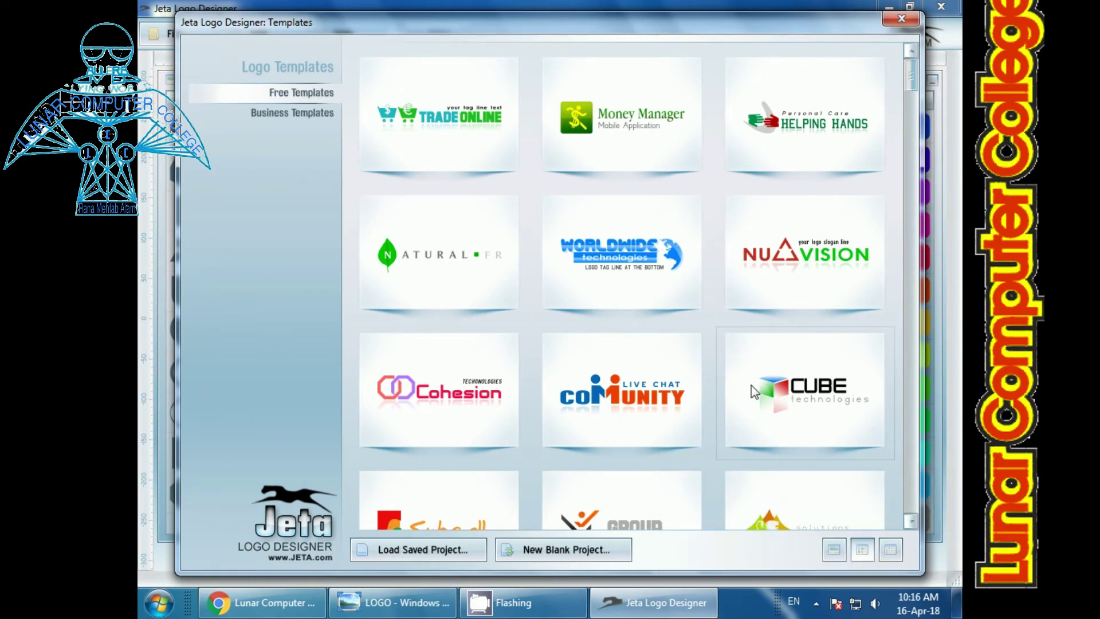
scroll(756, 374, down, 1)
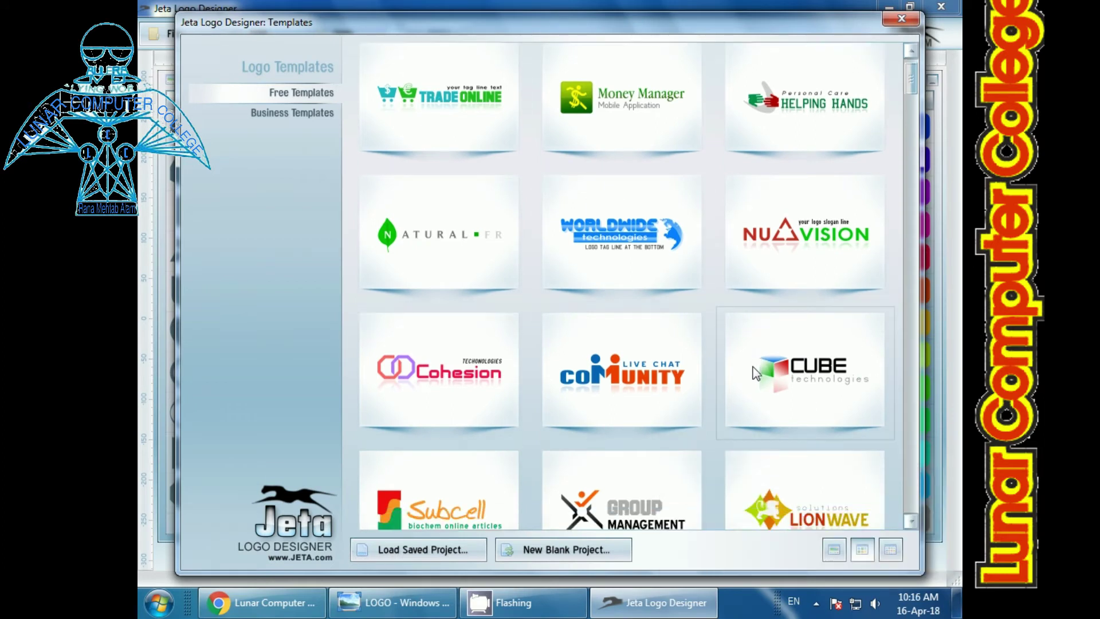
scroll(756, 370, down, 2)
scroll(756, 366, up, 3)
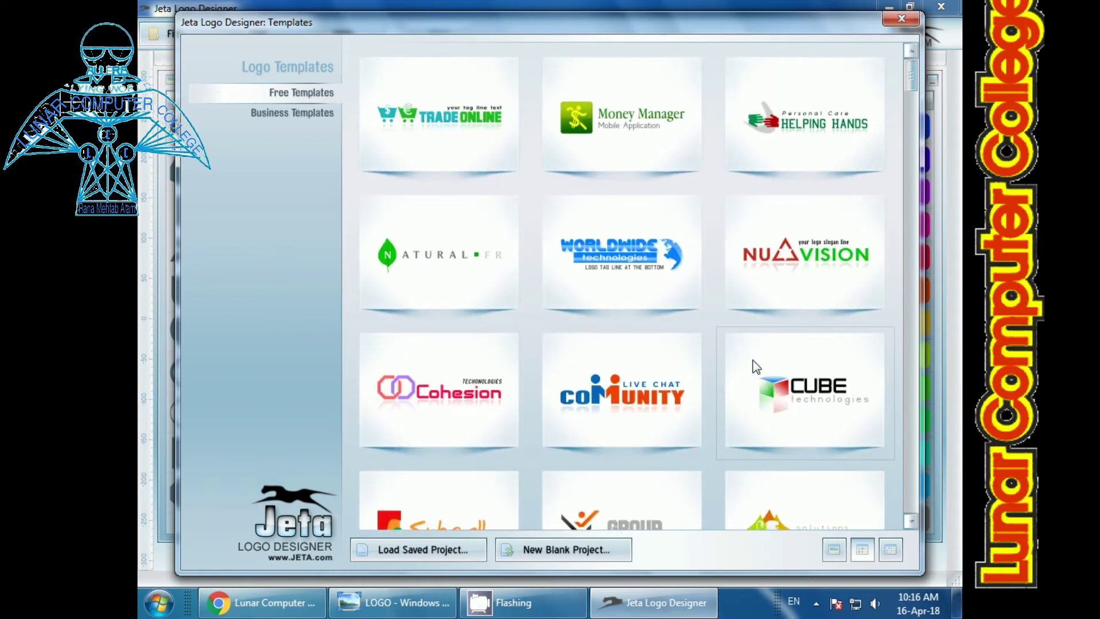
scroll(756, 367, down, 3)
scroll(756, 367, down, 2)
scroll(756, 368, down, 3)
scroll(756, 367, down, 2)
scroll(754, 366, down, 1)
scroll(754, 366, down, 5)
scroll(754, 366, down, 2)
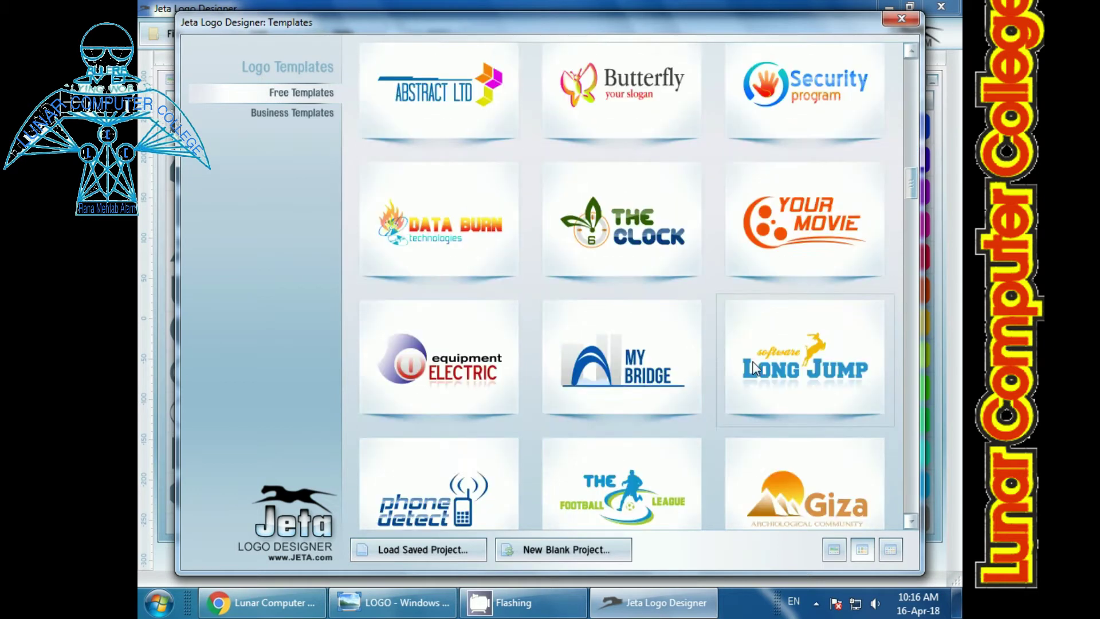
scroll(754, 366, down, 3)
scroll(754, 366, down, 2)
scroll(754, 367, down, 5)
scroll(754, 366, down, 4)
scroll(754, 367, down, 3)
scroll(754, 368, down, 1)
scroll(754, 368, down, 1)
scroll(754, 367, down, 2)
scroll(754, 367, down, 2)
scroll(754, 367, down, 2)
scroll(756, 368, down, 2)
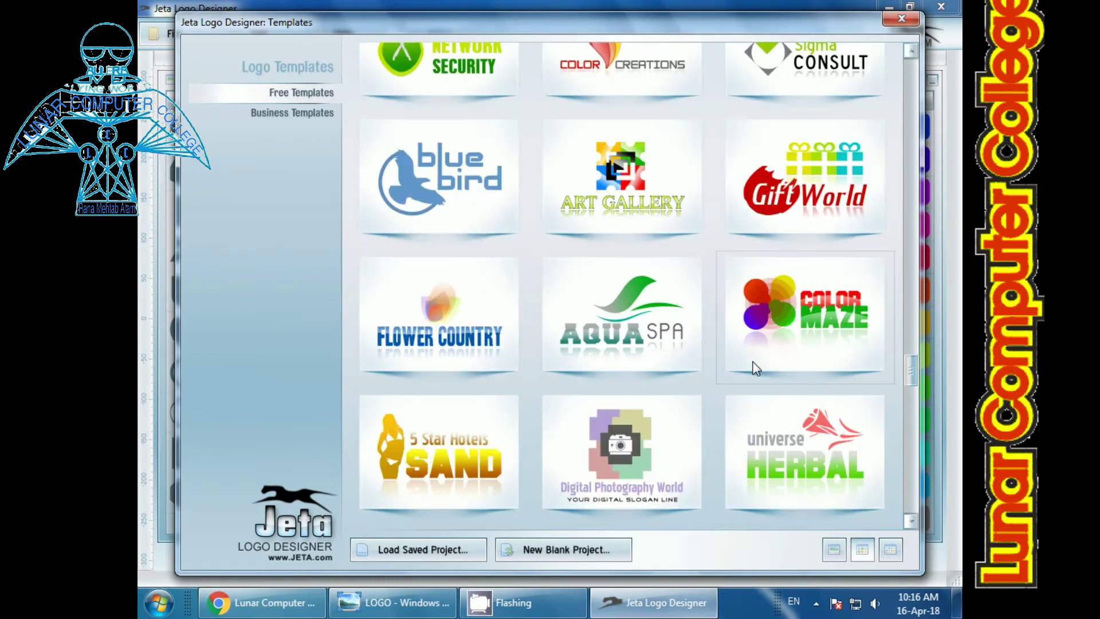
scroll(755, 368, down, 1)
scroll(755, 368, down, 1)
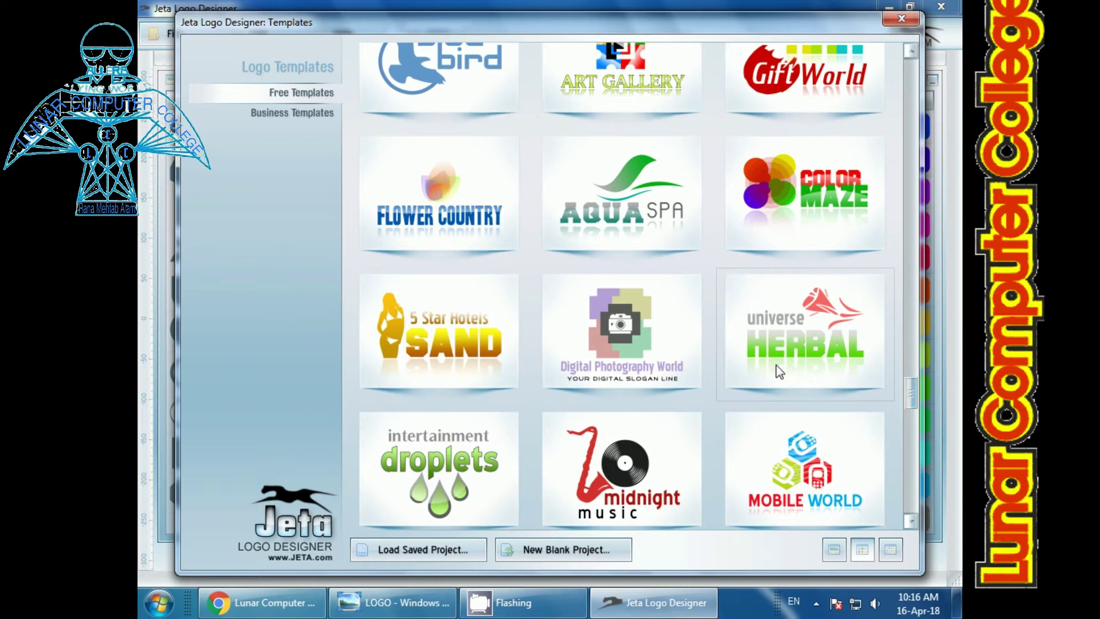
click(779, 332)
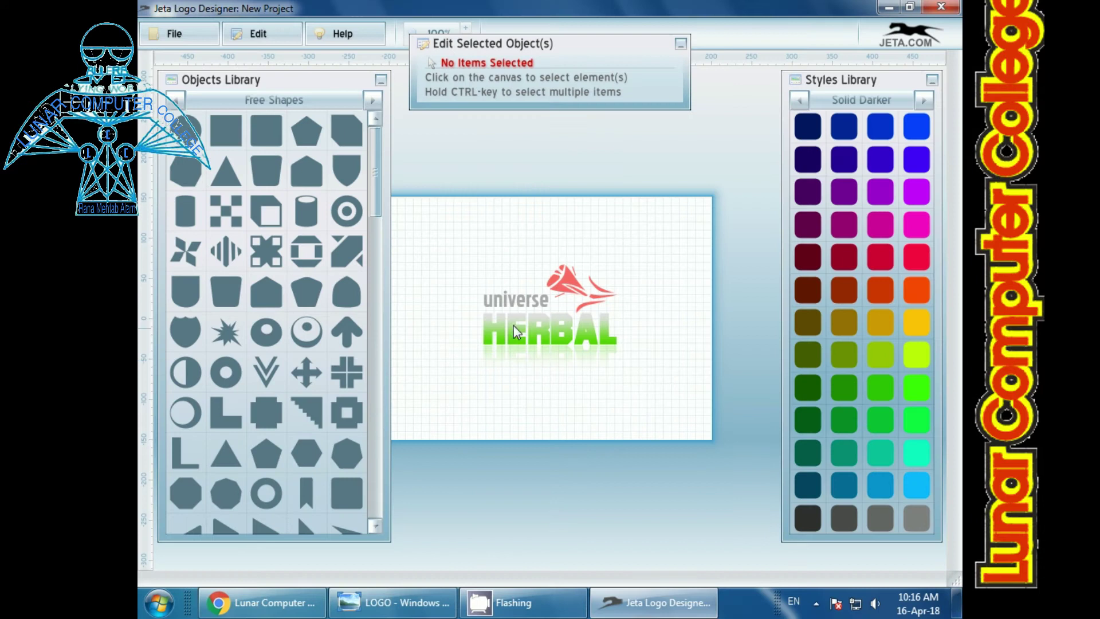
Scale the 'universe' text proportionally to 97% width and height
click(513, 301)
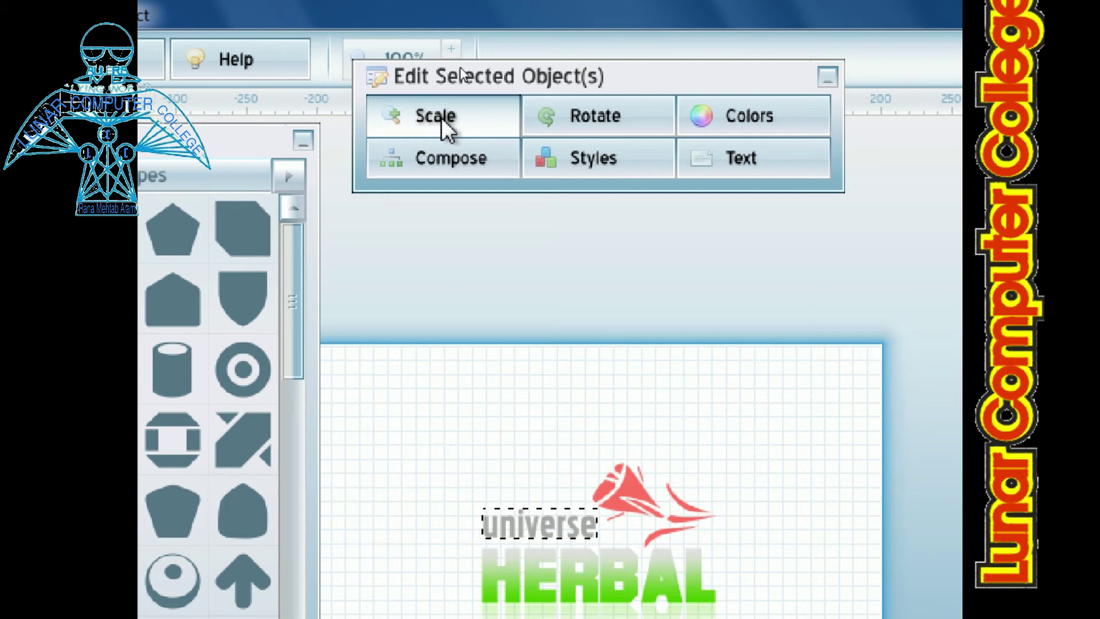
click(441, 118)
mouse_move(556, 235)
mouse_down()
mouse_move(655, 235)
mouse_move(600, 236)
mouse_move(651, 242)
mouse_move(583, 261)
mouse_up()
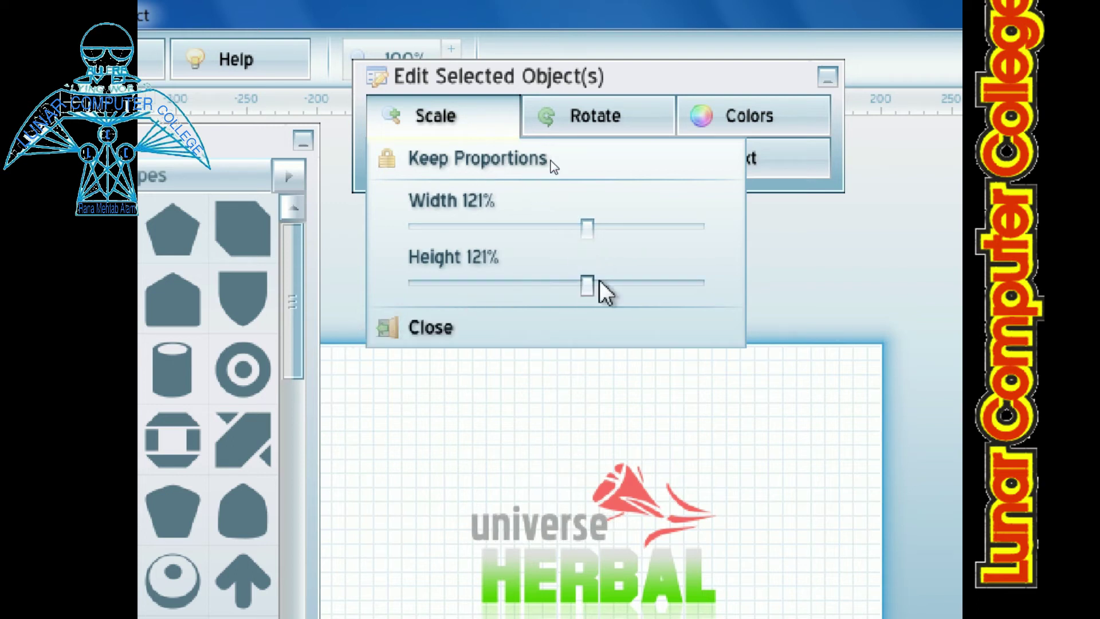
mouse_move(583, 284)
mouse_down()
mouse_move(473, 305)
mouse_move(580, 298)
mouse_move(585, 288)
mouse_move(533, 290)
mouse_up()
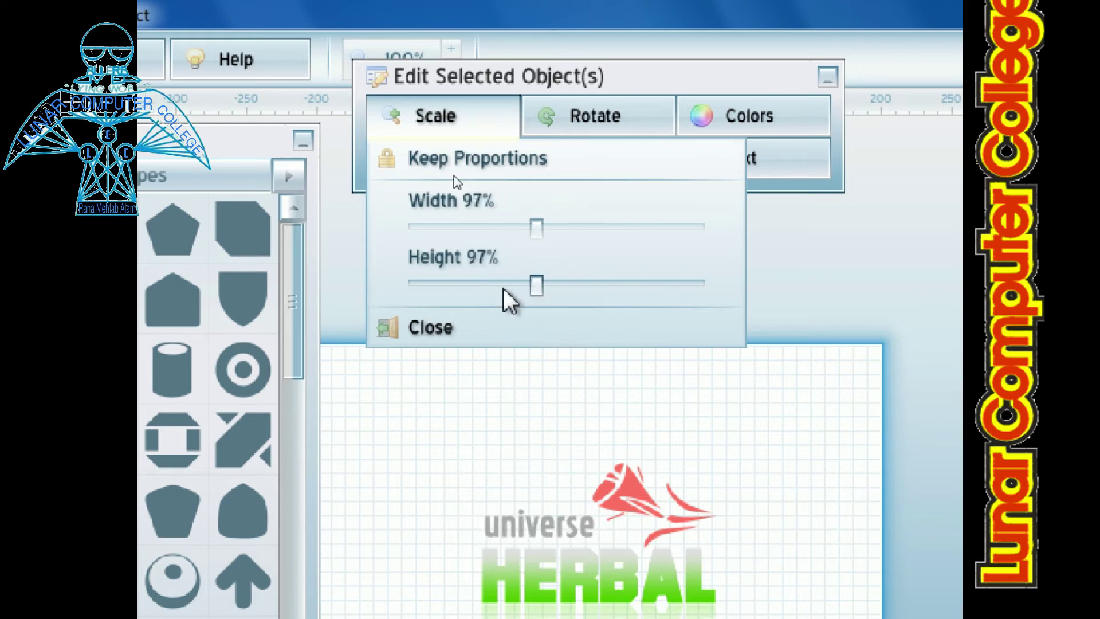
click(411, 328)
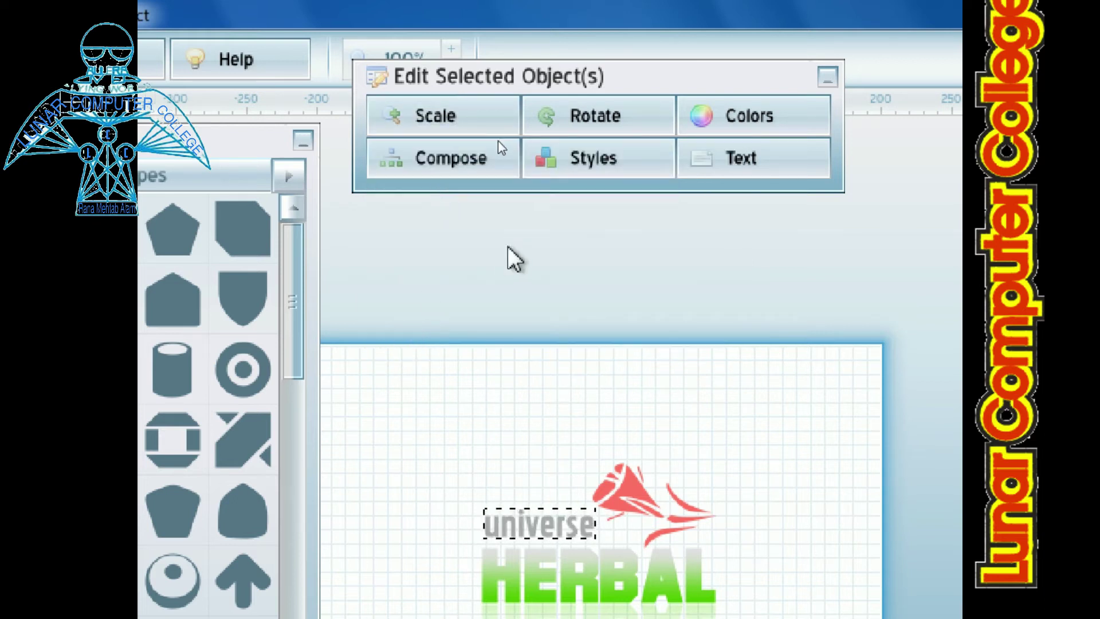
click(613, 100)
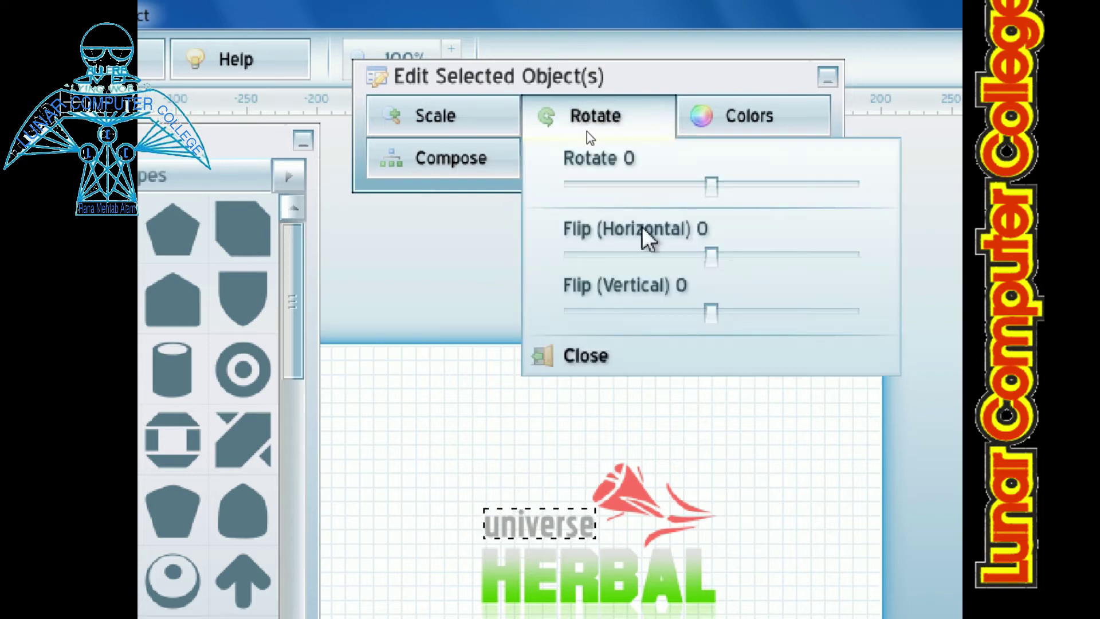
mouse_move(712, 191)
mouse_down()
mouse_move(731, 191)
mouse_move(680, 192)
mouse_move(692, 194)
mouse_up()
drag(711, 190, 706, 194)
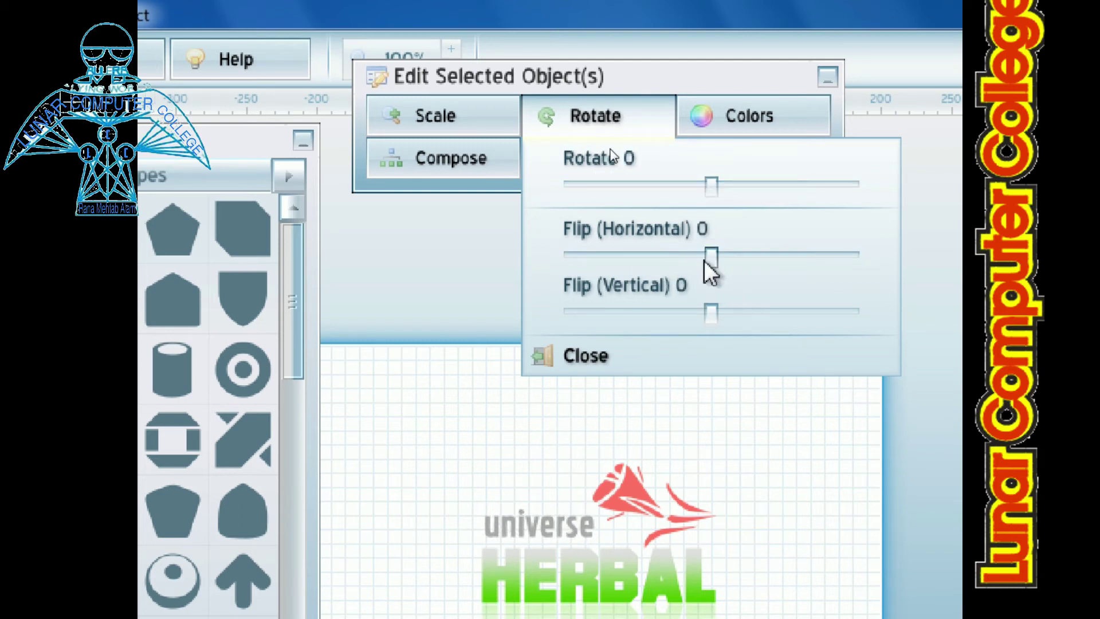
mouse_move(712, 259)
mouse_down()
mouse_move(592, 259)
mouse_move(686, 259)
mouse_up()
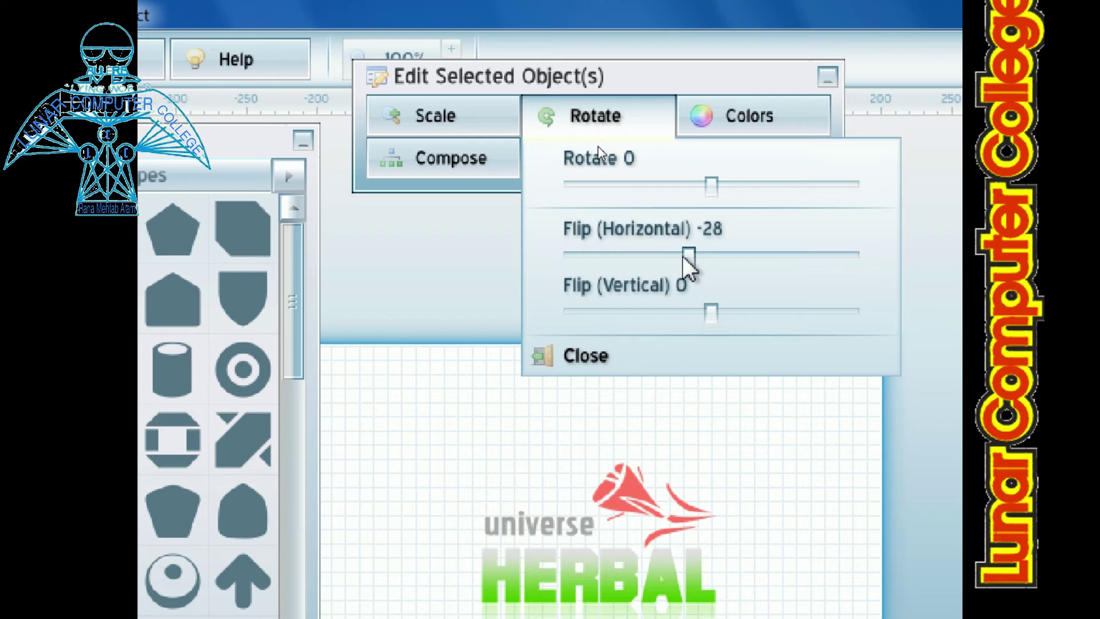
mouse_move(712, 314)
mouse_down()
mouse_move(747, 300)
mouse_move(552, 319)
mouse_move(681, 312)
mouse_up()
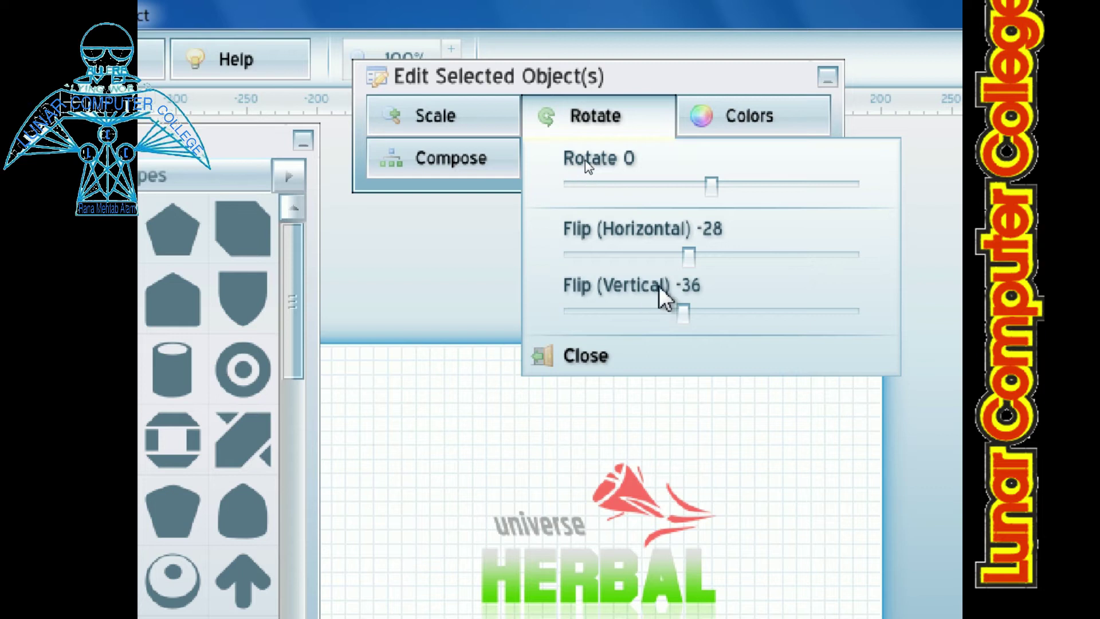
drag(683, 313, 707, 315)
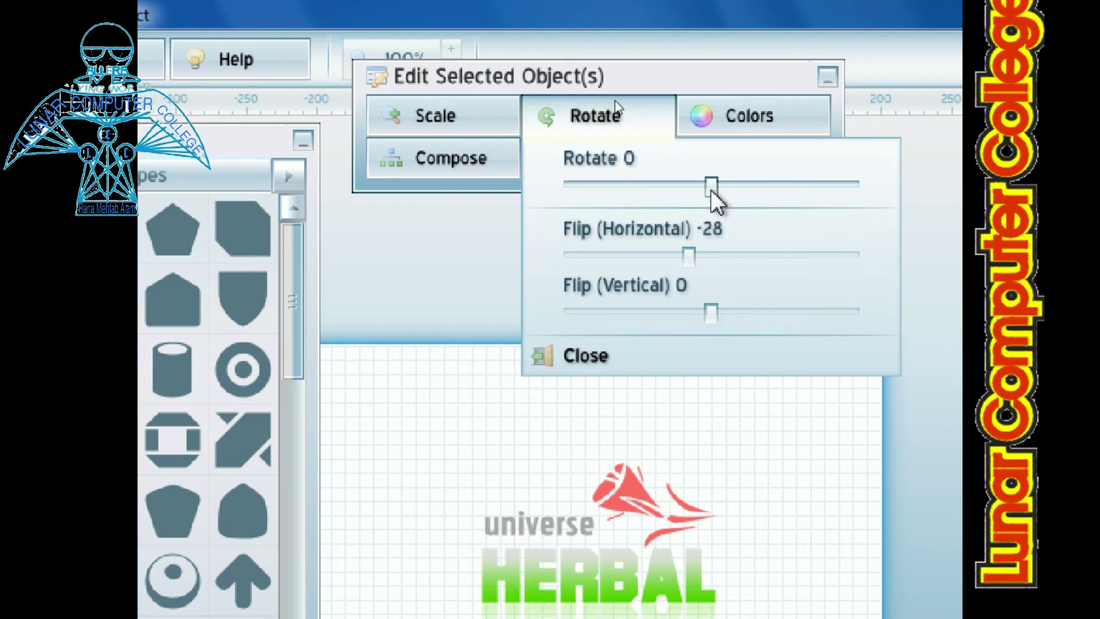
drag(688, 255, 710, 256)
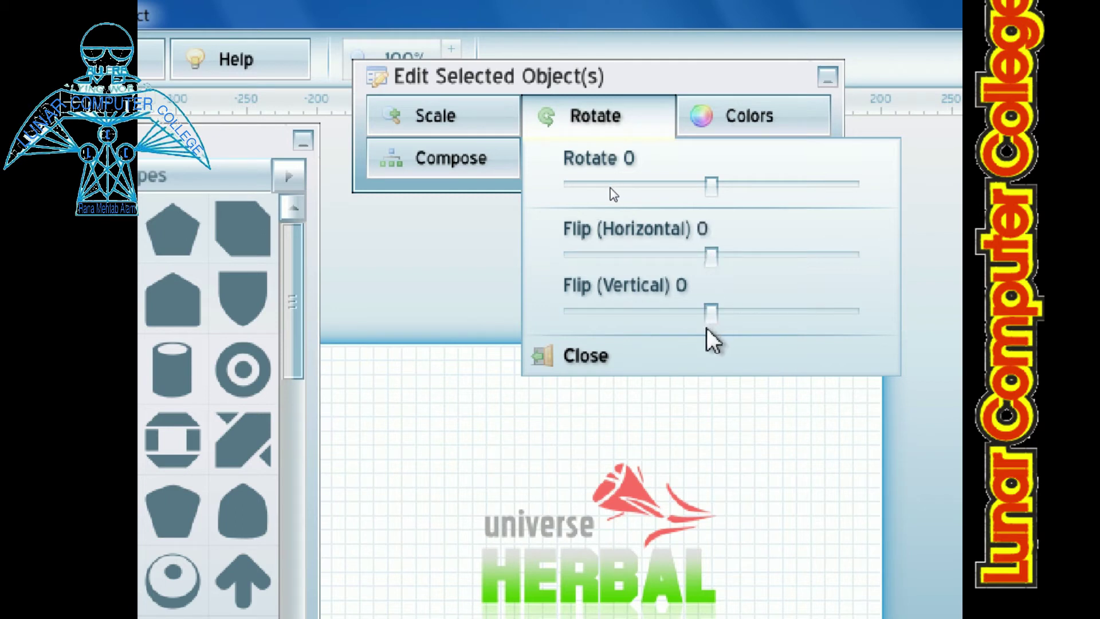
click(541, 356)
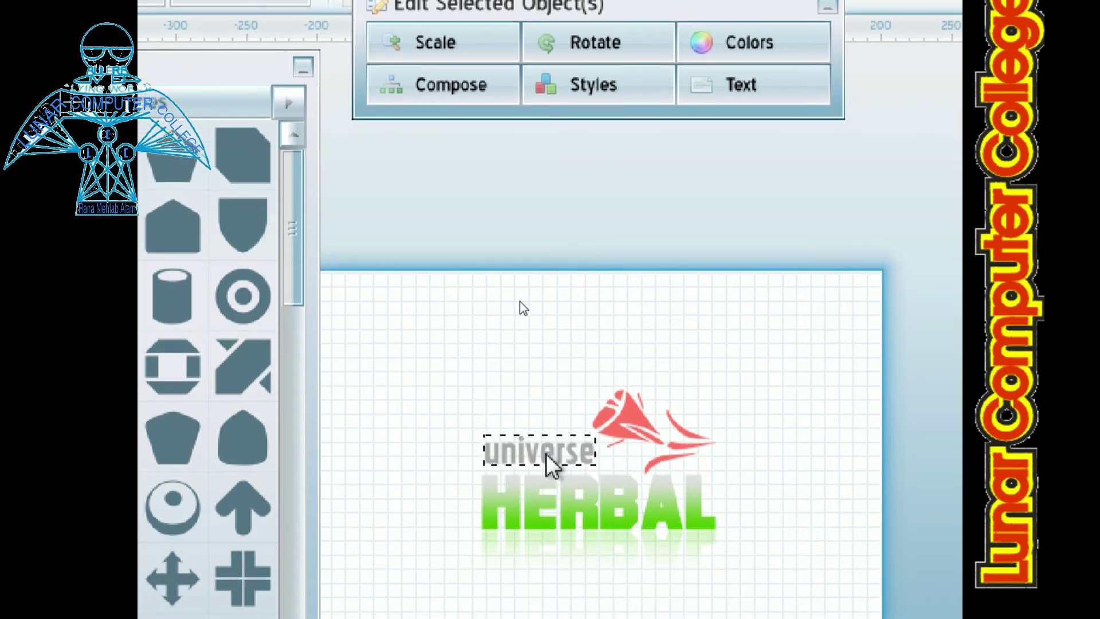
Change the upper word from 'universe' to 'ABC' and close the text style settings
right_click(546, 453)
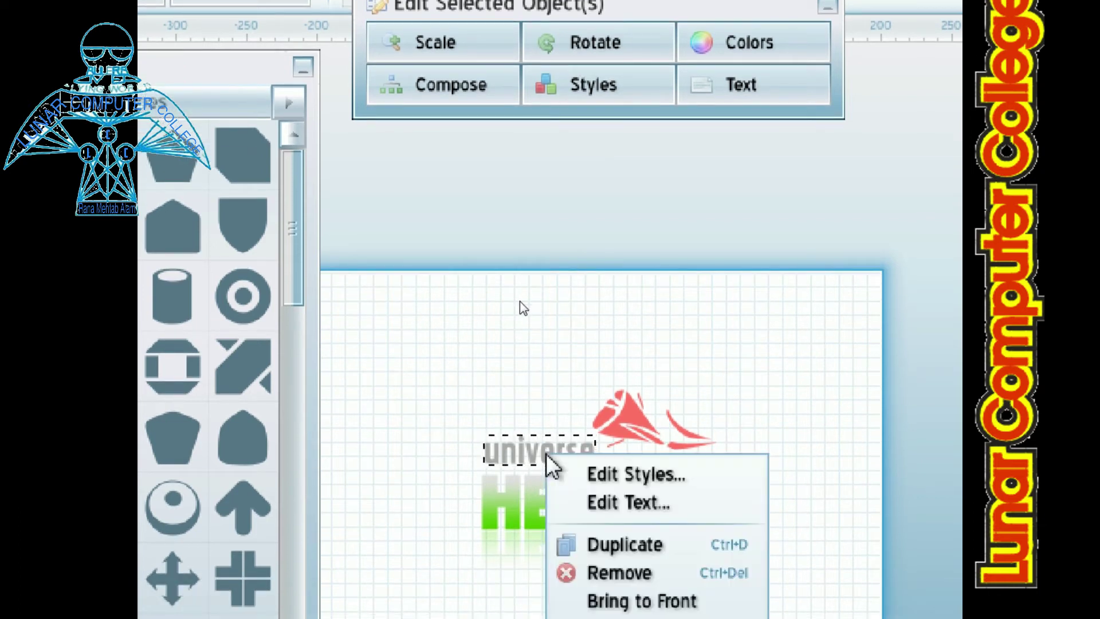
click(639, 508)
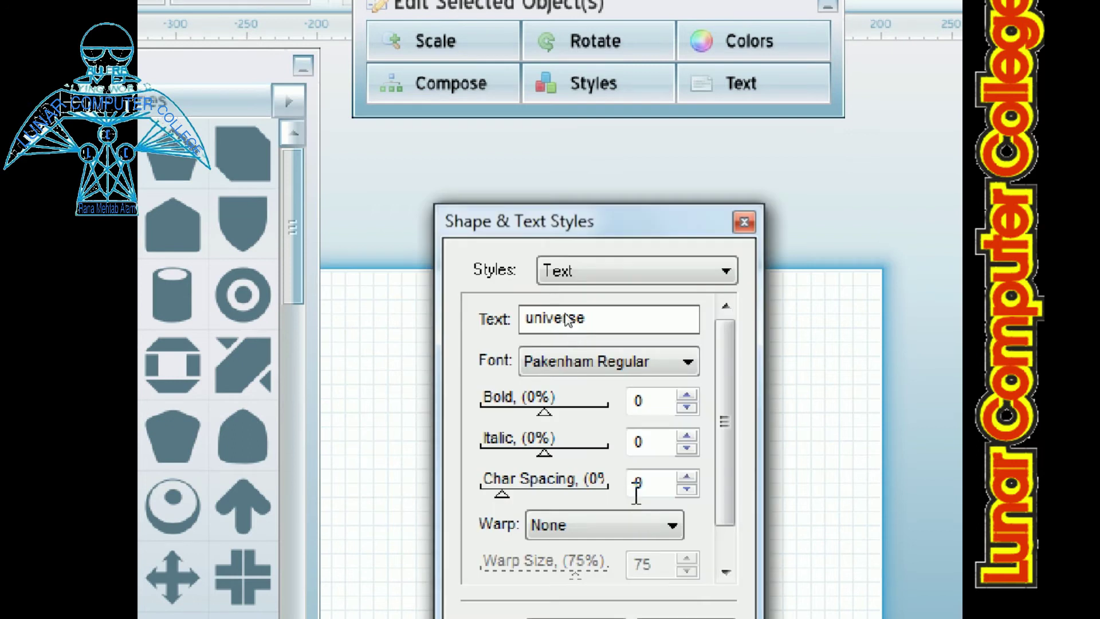
drag(616, 314, 474, 320)
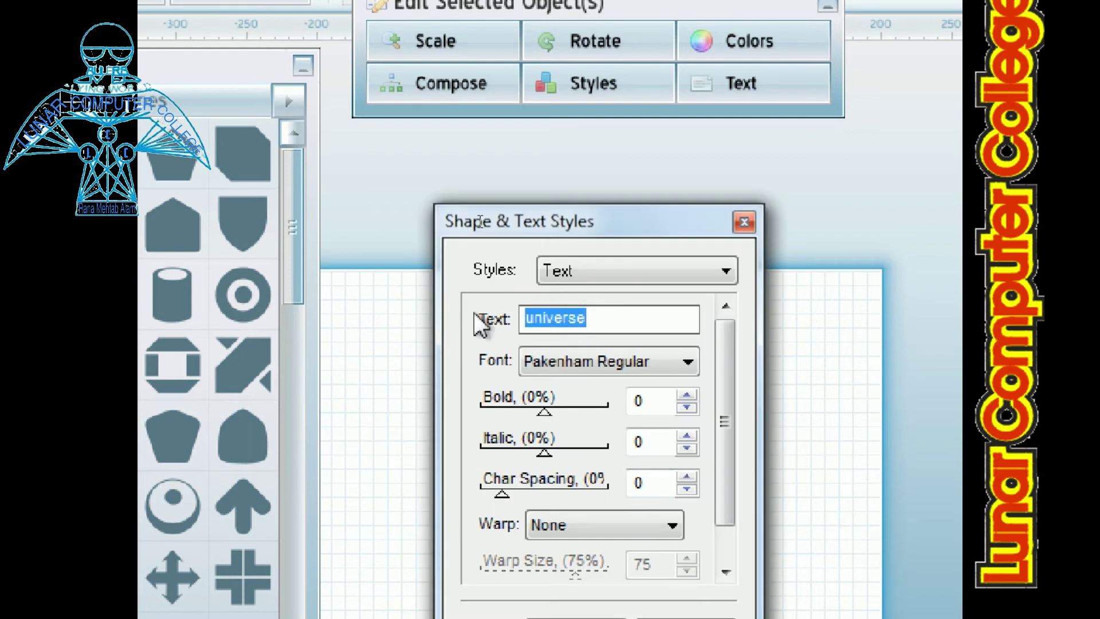
text(ABC)
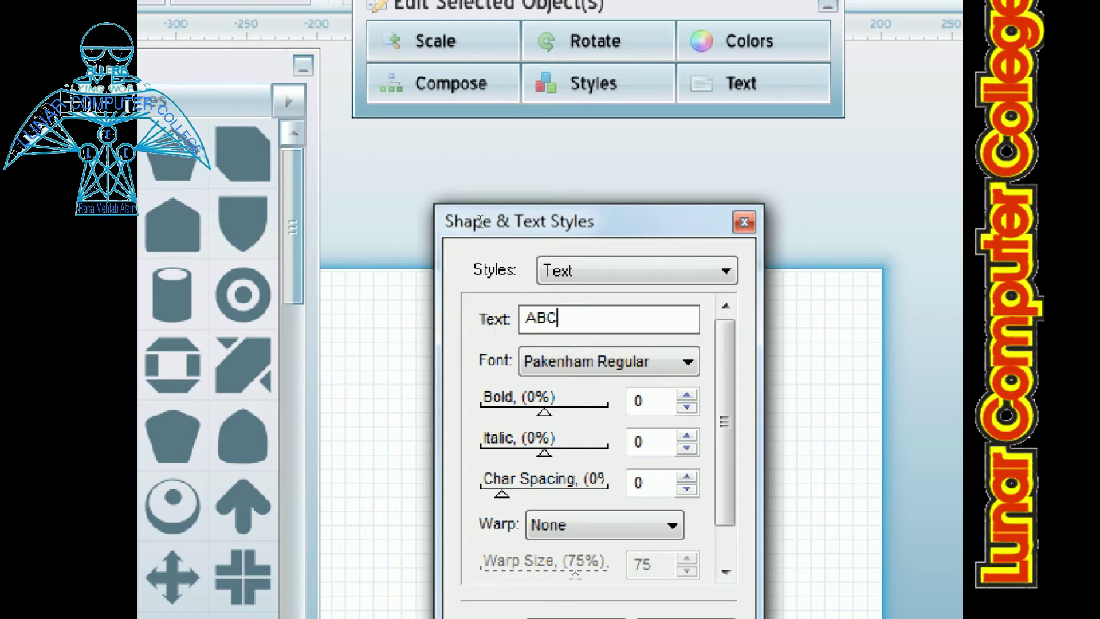
drag(589, 223, 576, 117)
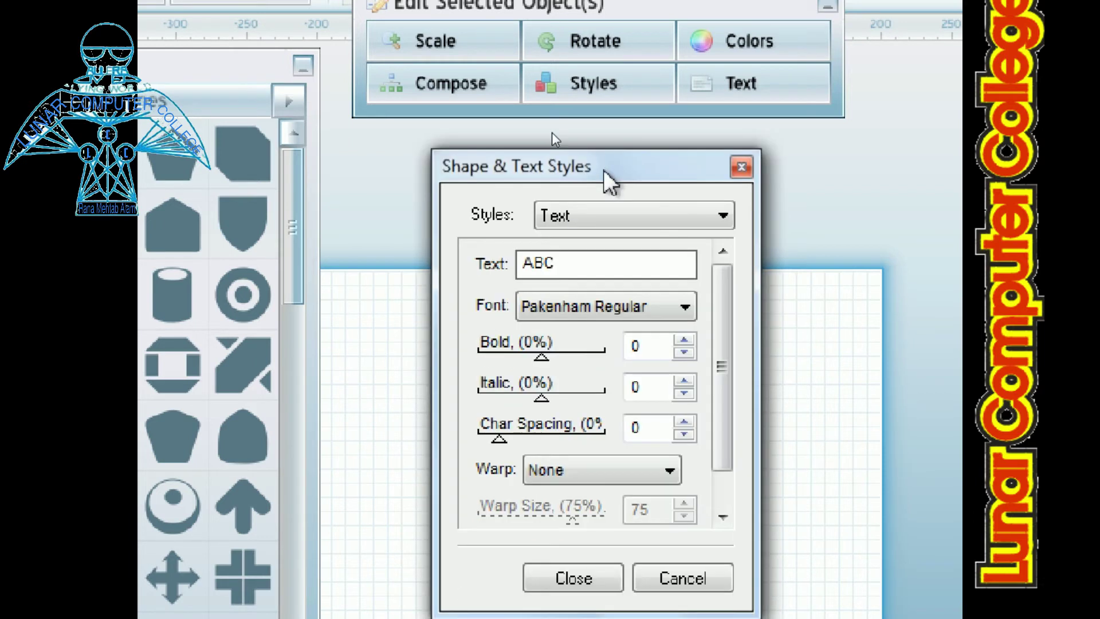
click(541, 522)
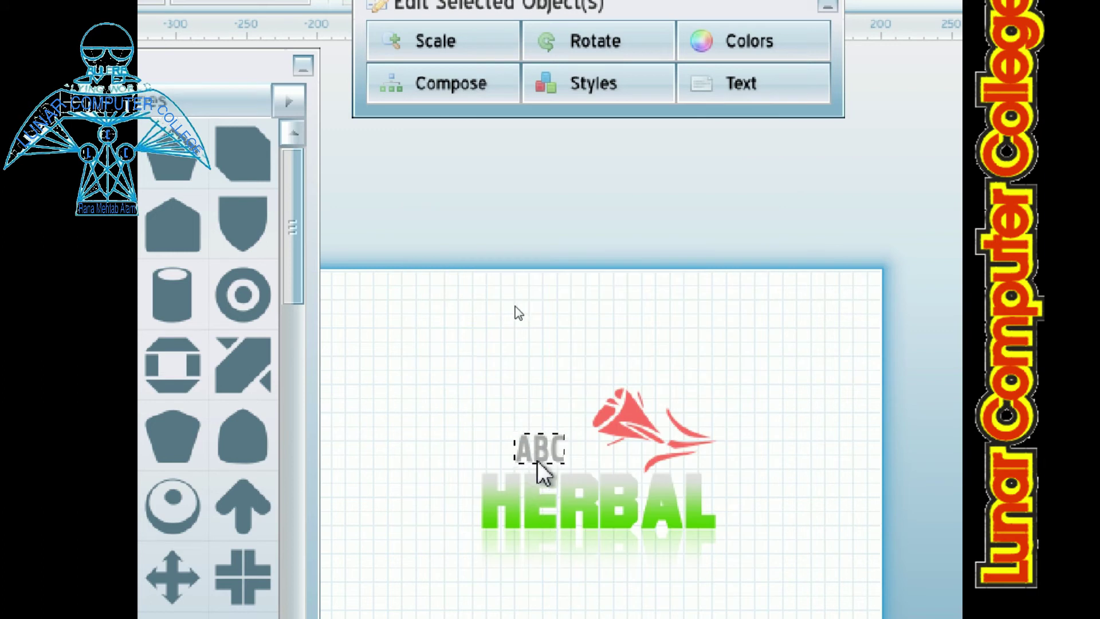
click(582, 521)
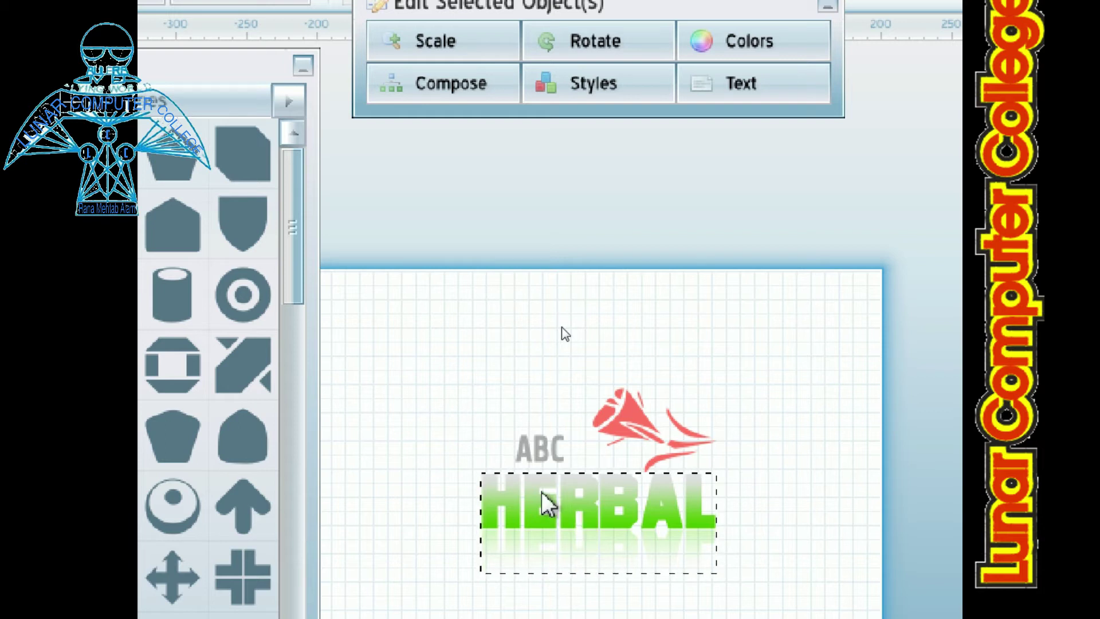
Edit the green HERBAL wordmark text to 'Products' so it reads PRODUCTS
right_click(612, 514)
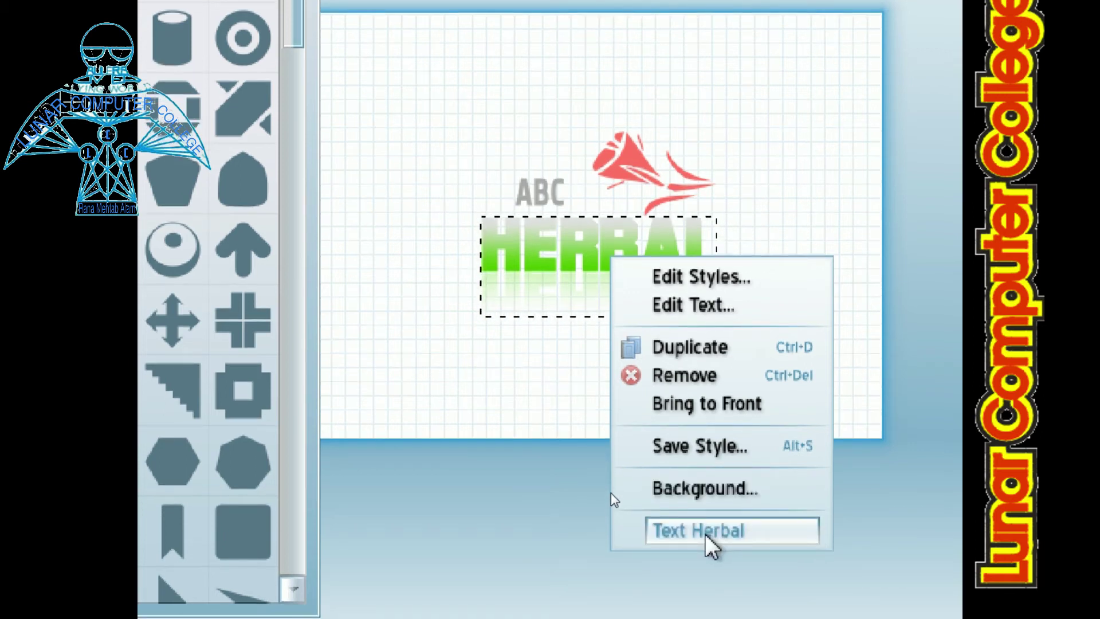
click(772, 530)
right_click(640, 245)
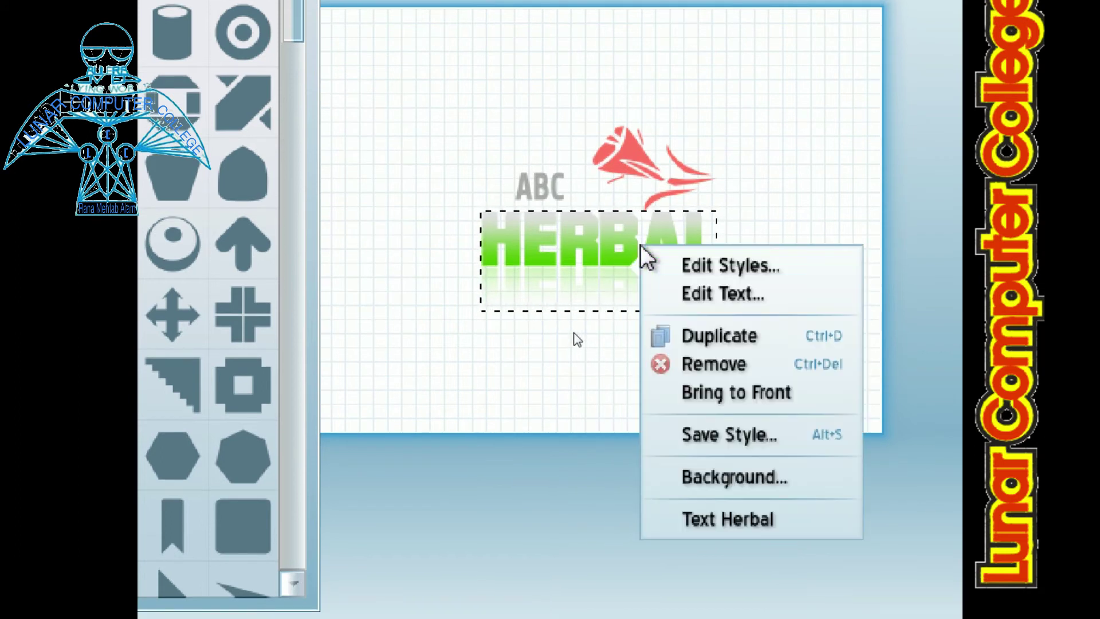
click(720, 293)
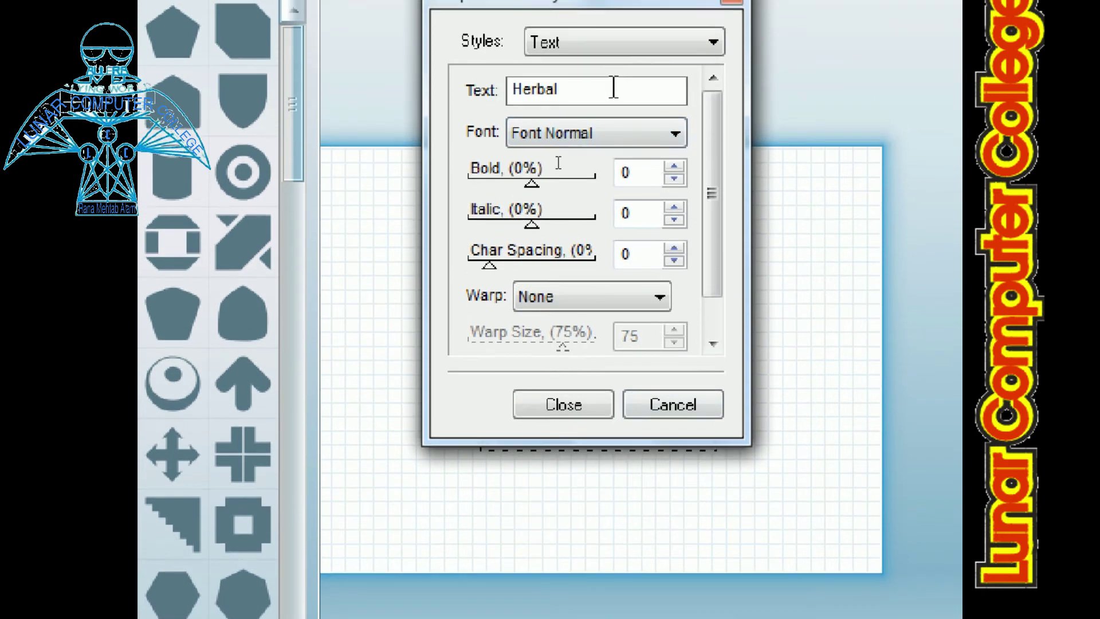
drag(614, 87, 486, 90)
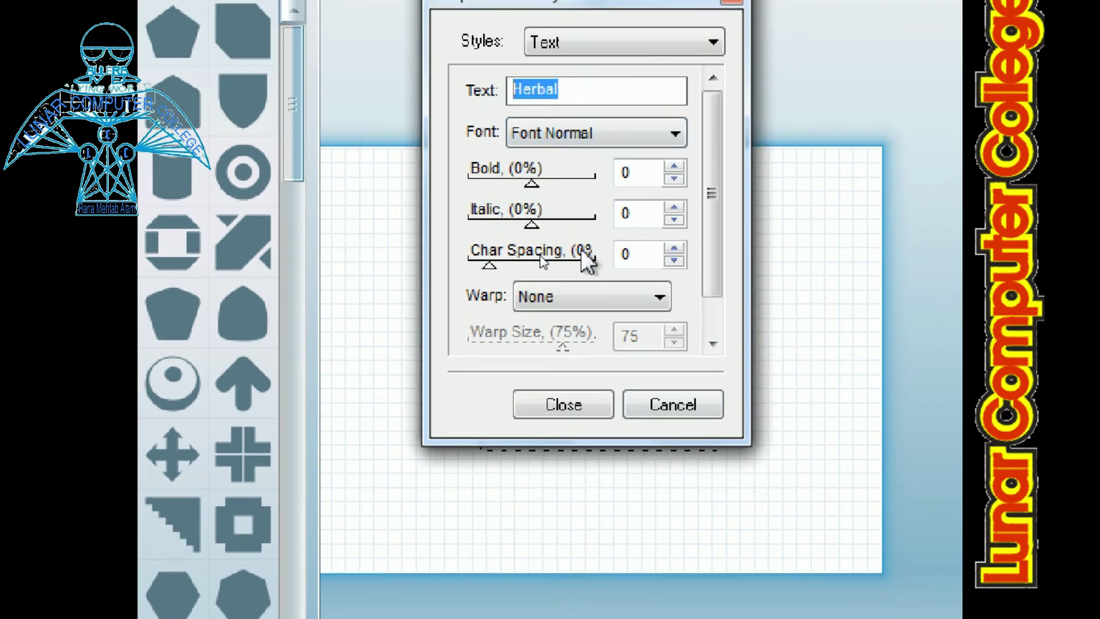
text(P)
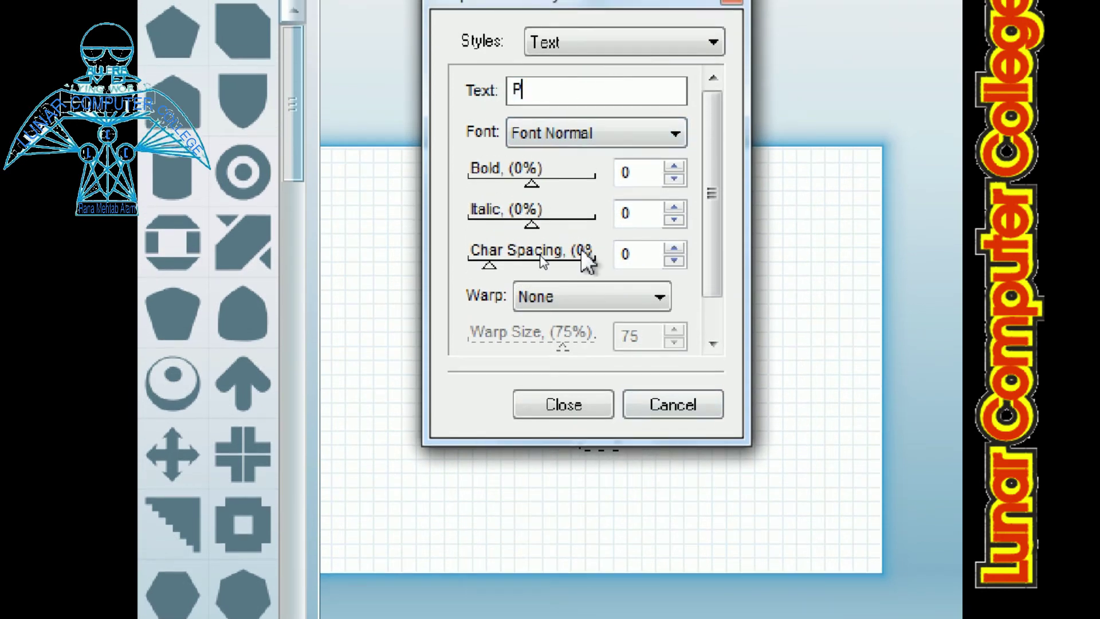
text(roducts)
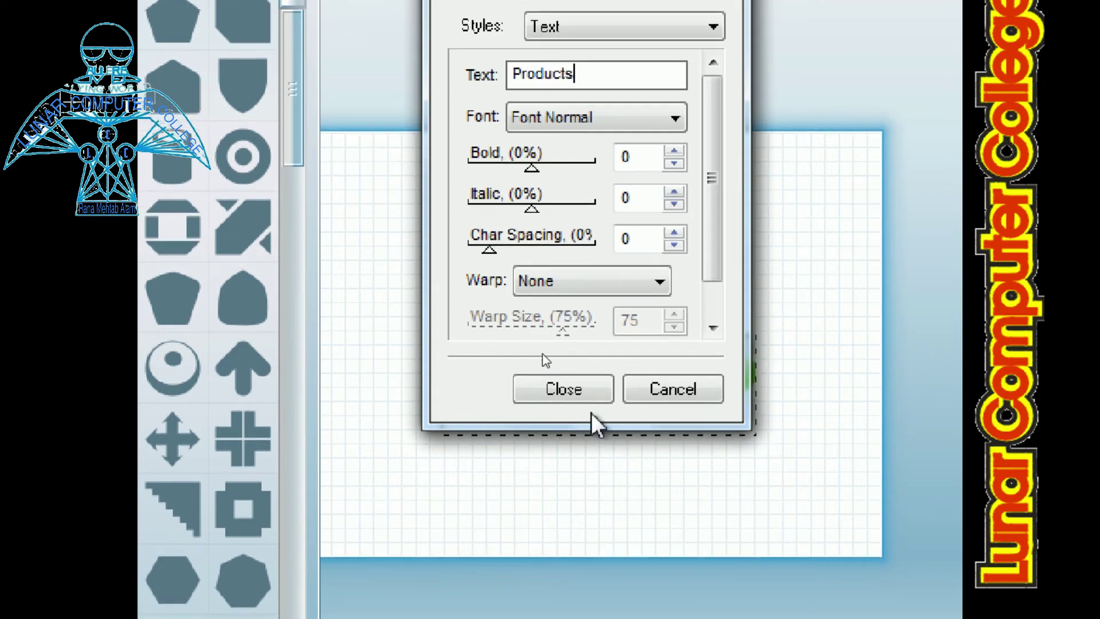
click(576, 391)
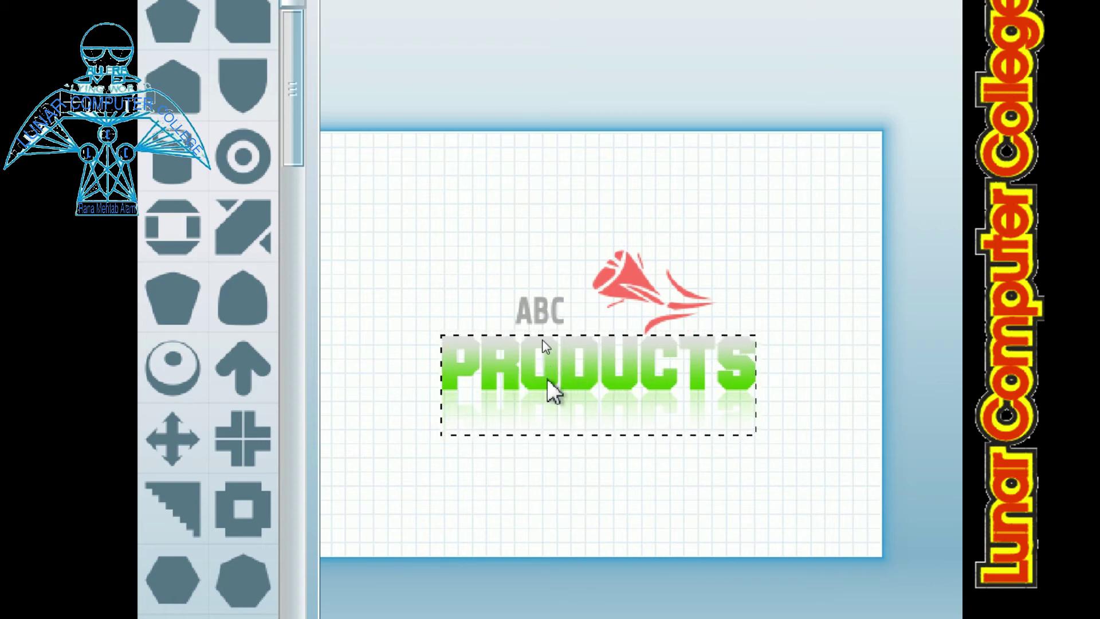
click(619, 298)
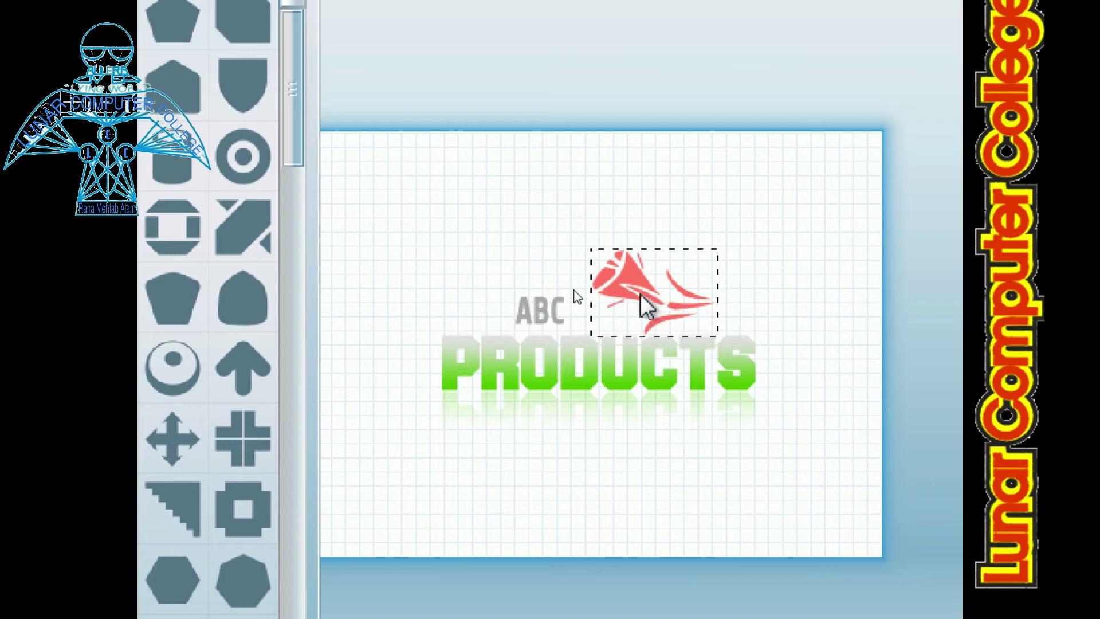
Remove the red rose graphic, leaving only the ABC and PRODUCTS text
right_click(641, 297)
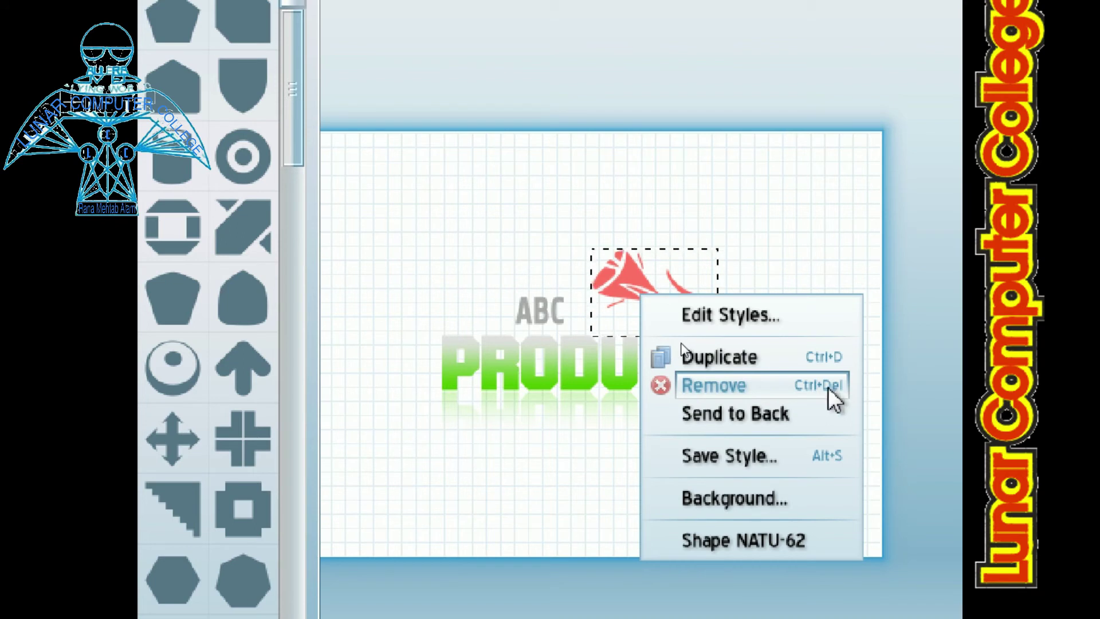
click(743, 388)
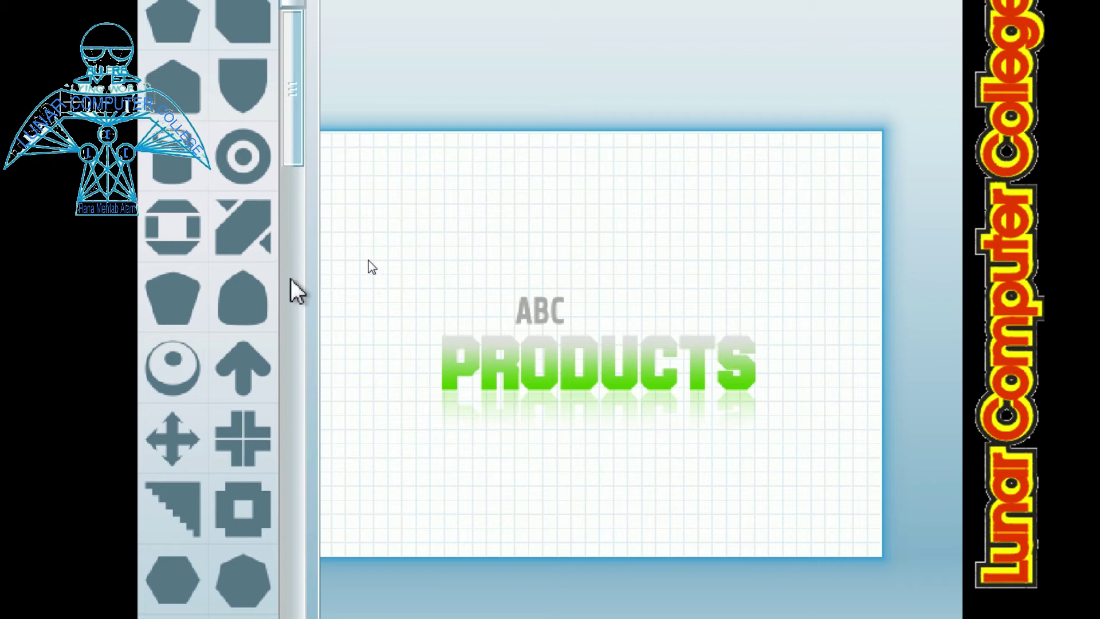
mouse_move(294, 139)
mouse_down()
mouse_move(319, 417)
mouse_move(296, 269)
mouse_up()
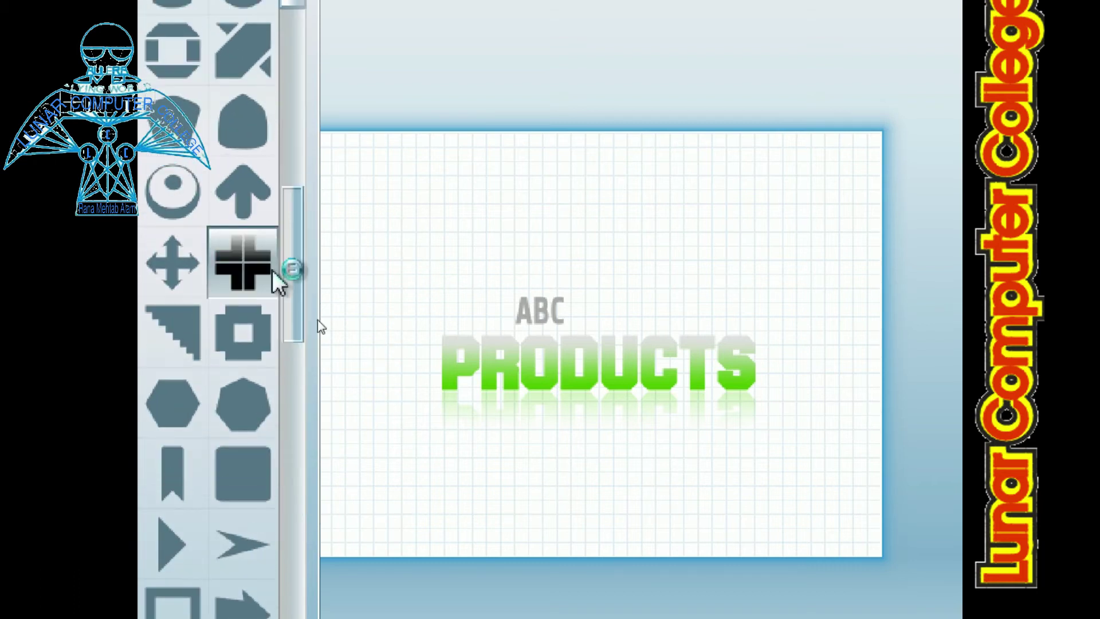
Add a red stepped-triangle shape, scale it to 41%, and place it atop the S in PRODUCTS
click(289, 335)
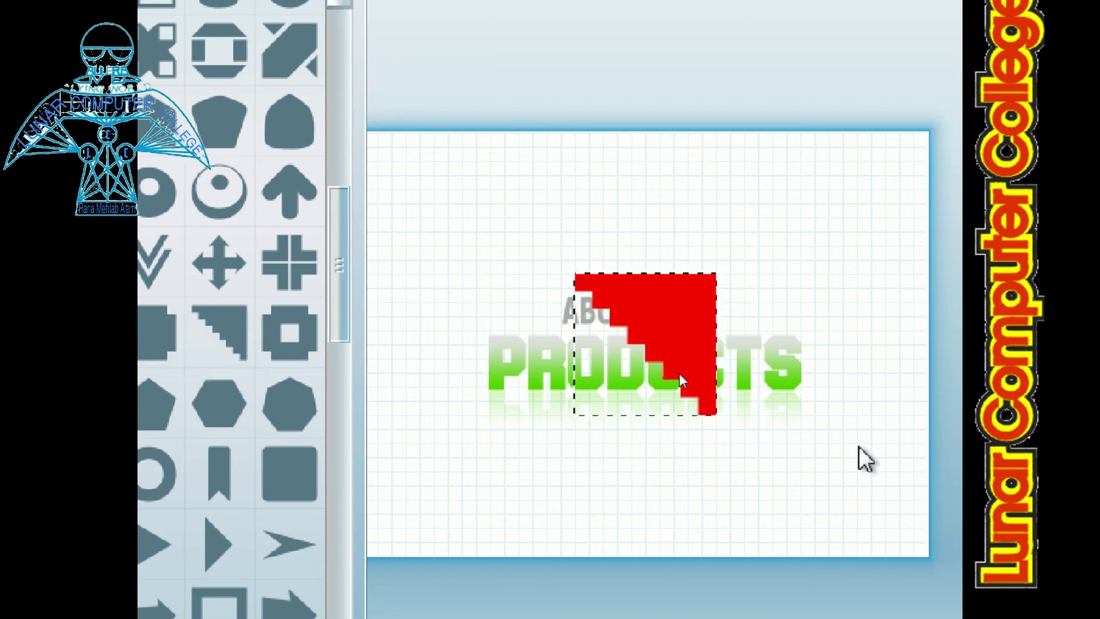
drag(647, 338, 732, 329)
click(731, 330)
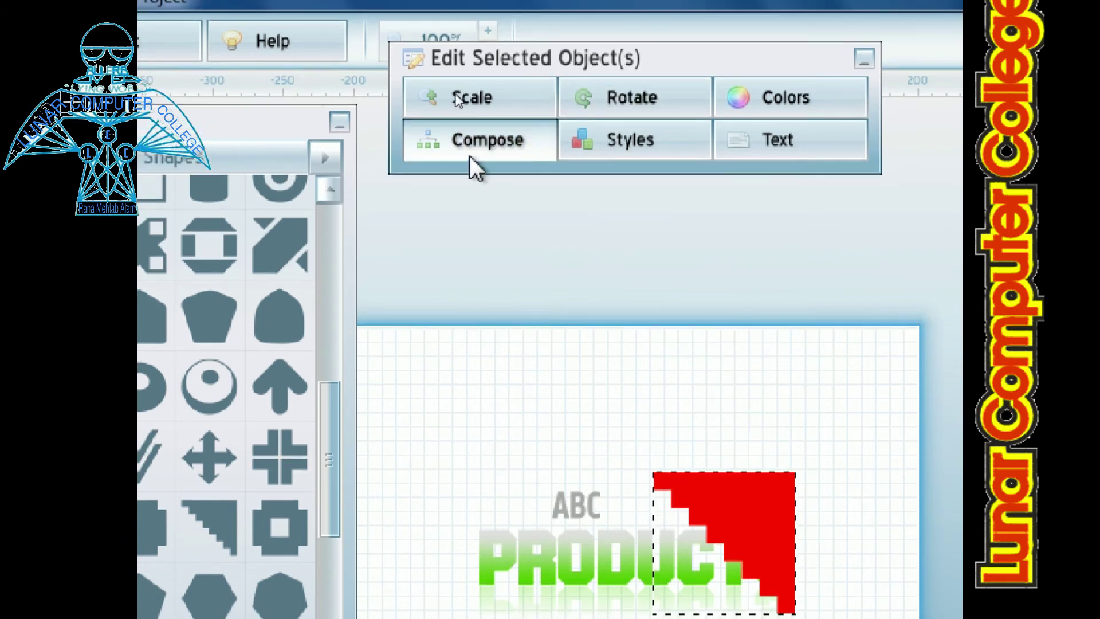
click(481, 102)
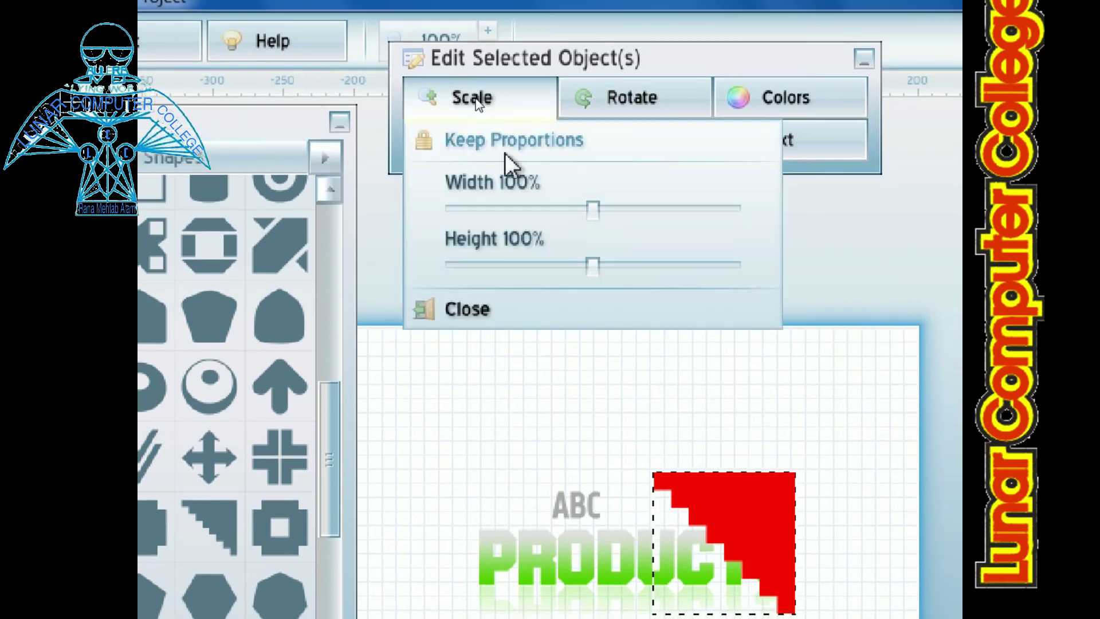
click(589, 208)
mouse_move(588, 207)
mouse_down()
mouse_move(535, 216)
mouse_move(517, 238)
mouse_up()
drag(755, 508, 777, 462)
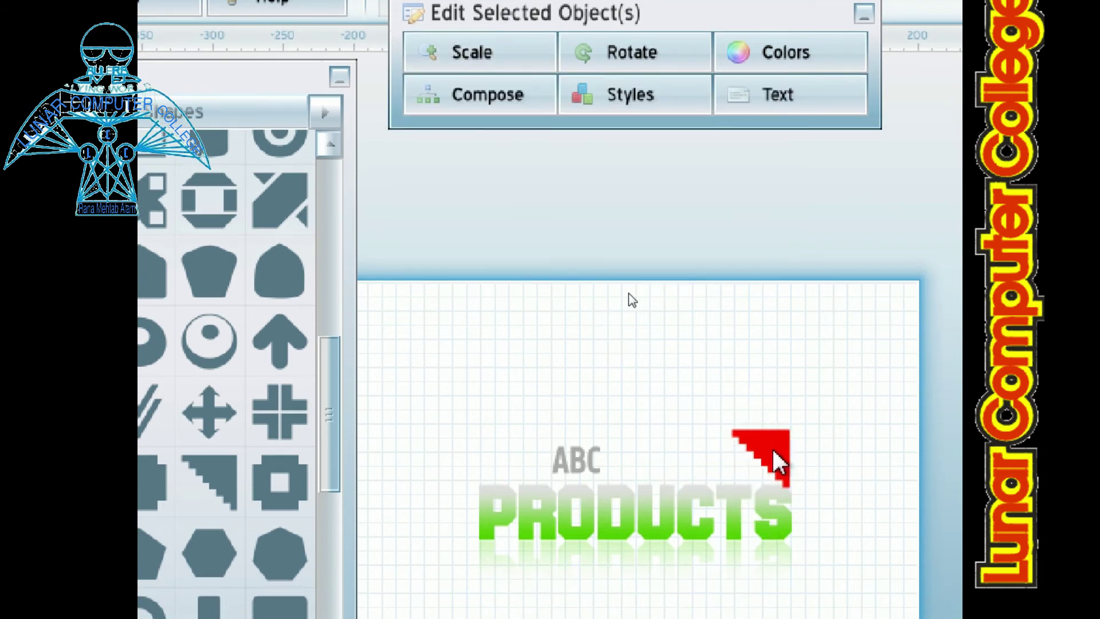
click(776, 459)
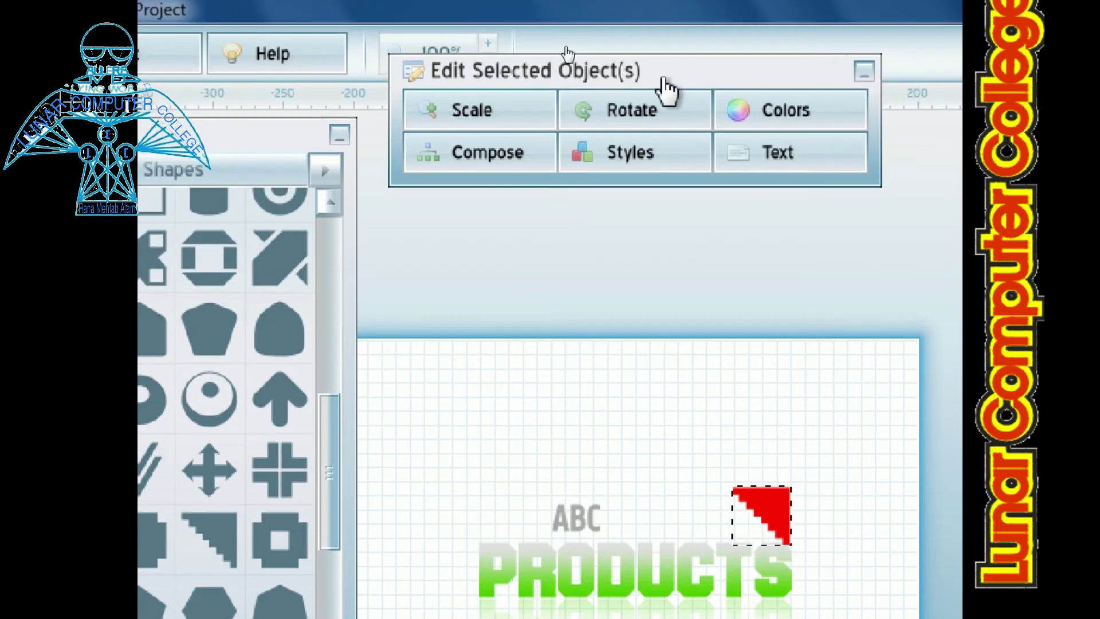
Duplicate the red triangle, move the copy left above PRODUCTS, and flip it horizontally and vertically
right_click(766, 518)
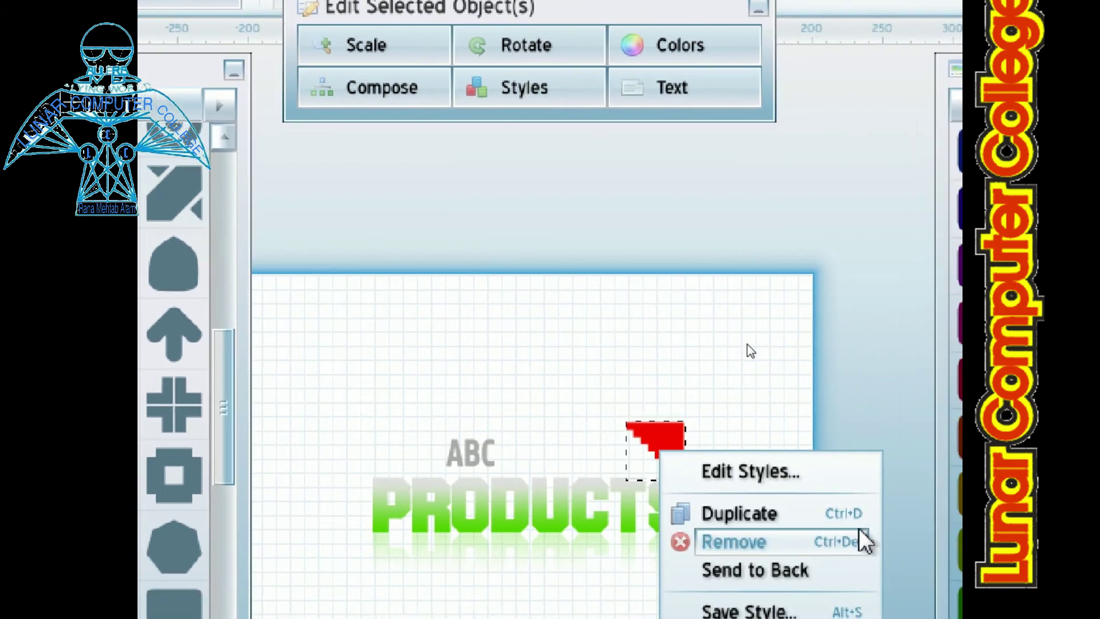
click(911, 515)
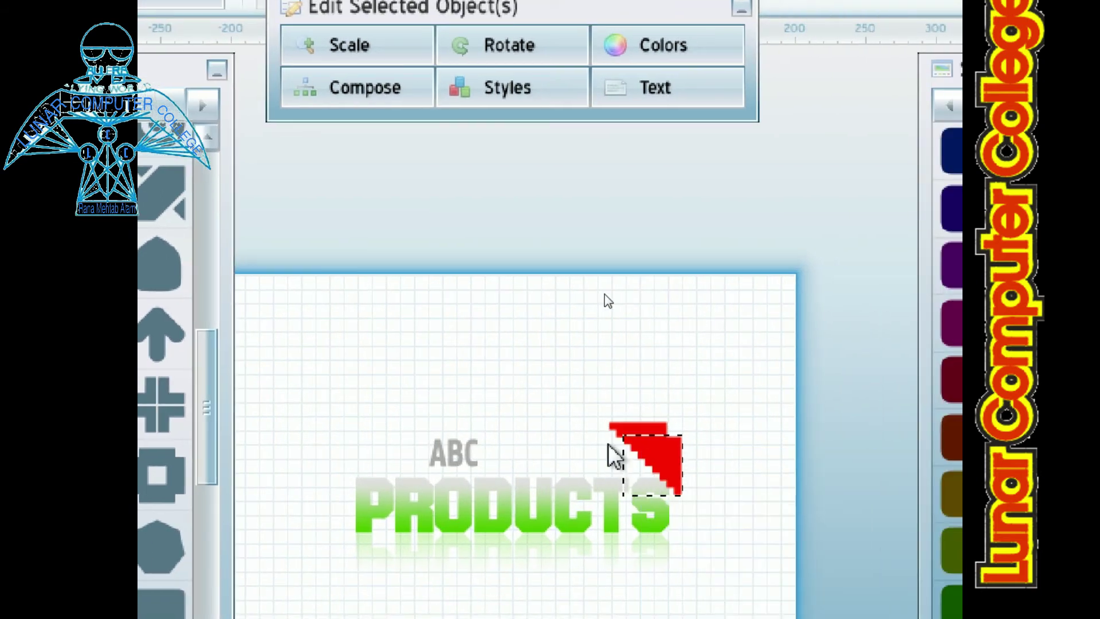
drag(664, 470, 404, 459)
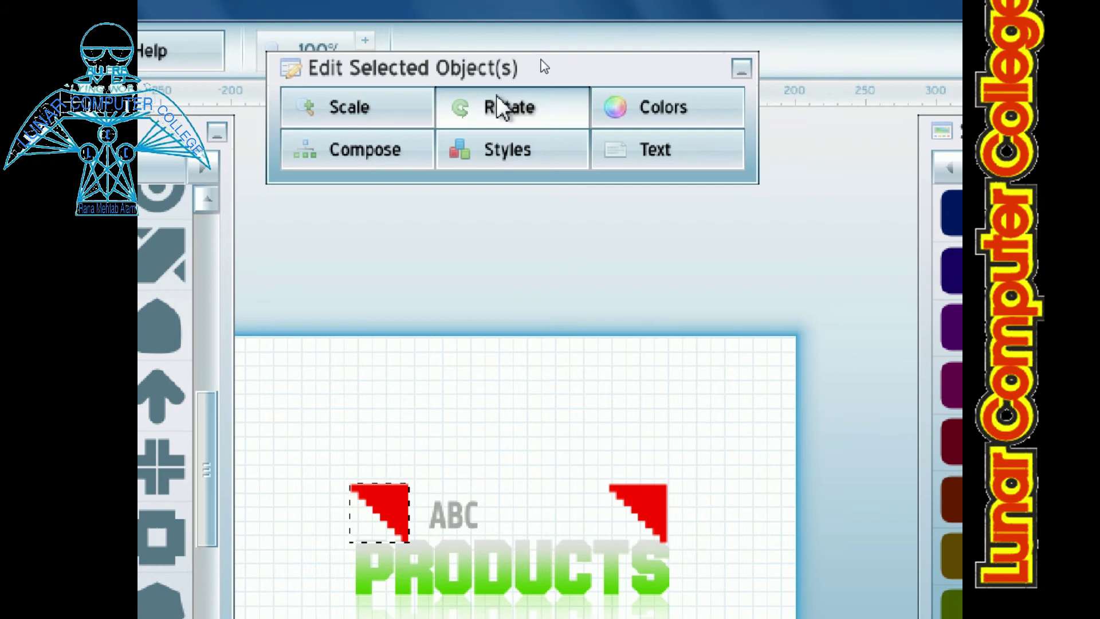
click(499, 108)
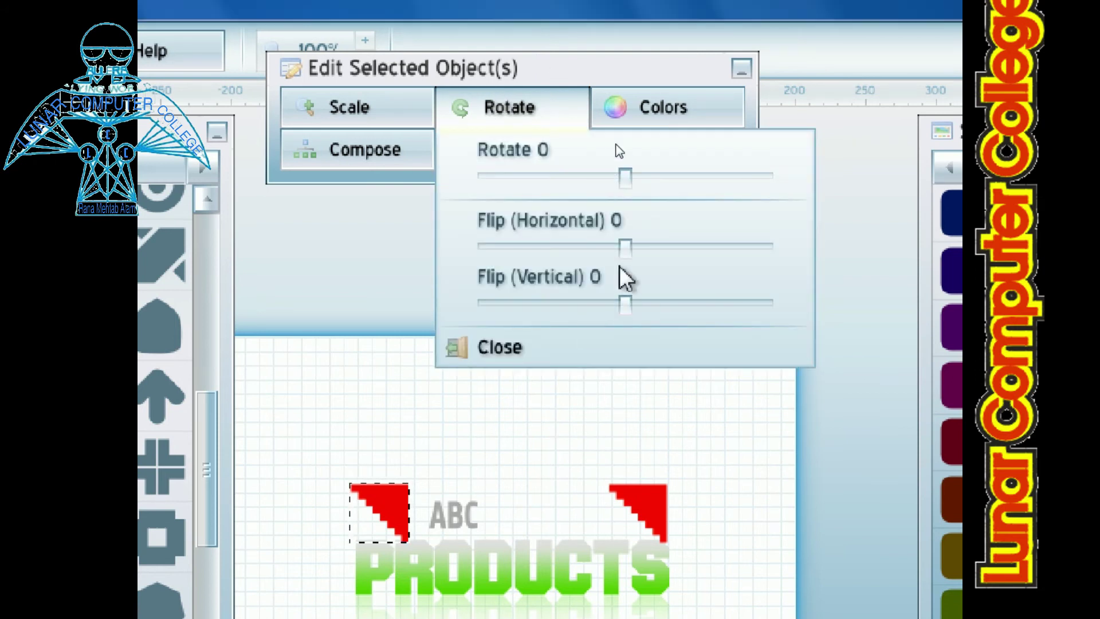
mouse_move(623, 250)
mouse_down()
mouse_move(596, 255)
mouse_move(766, 250)
mouse_move(582, 269)
mouse_move(624, 262)
mouse_up()
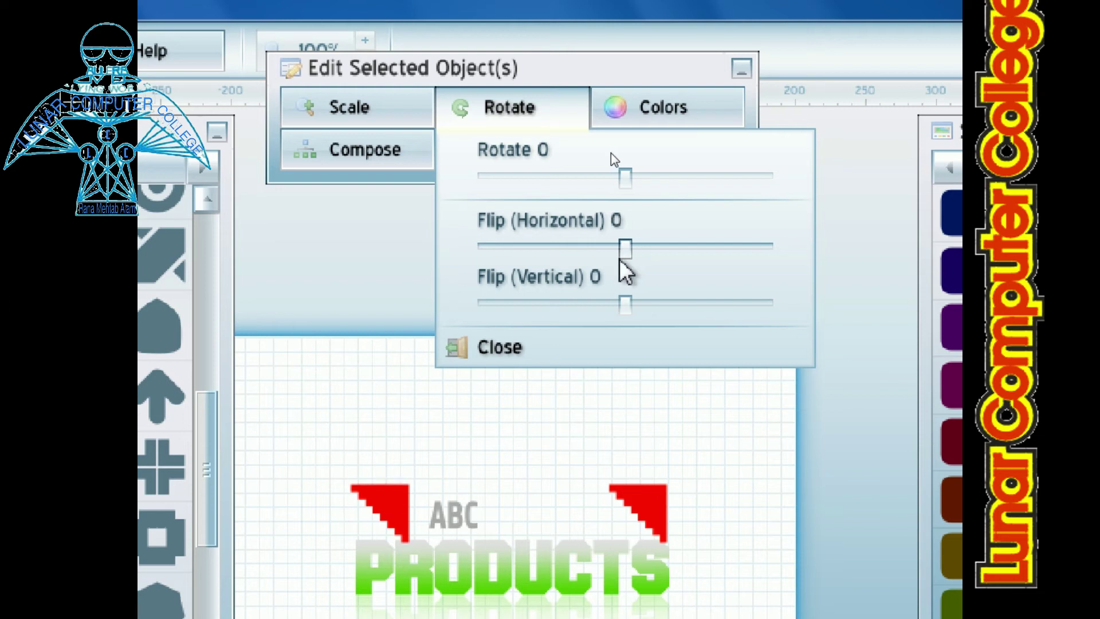
drag(625, 303, 743, 309)
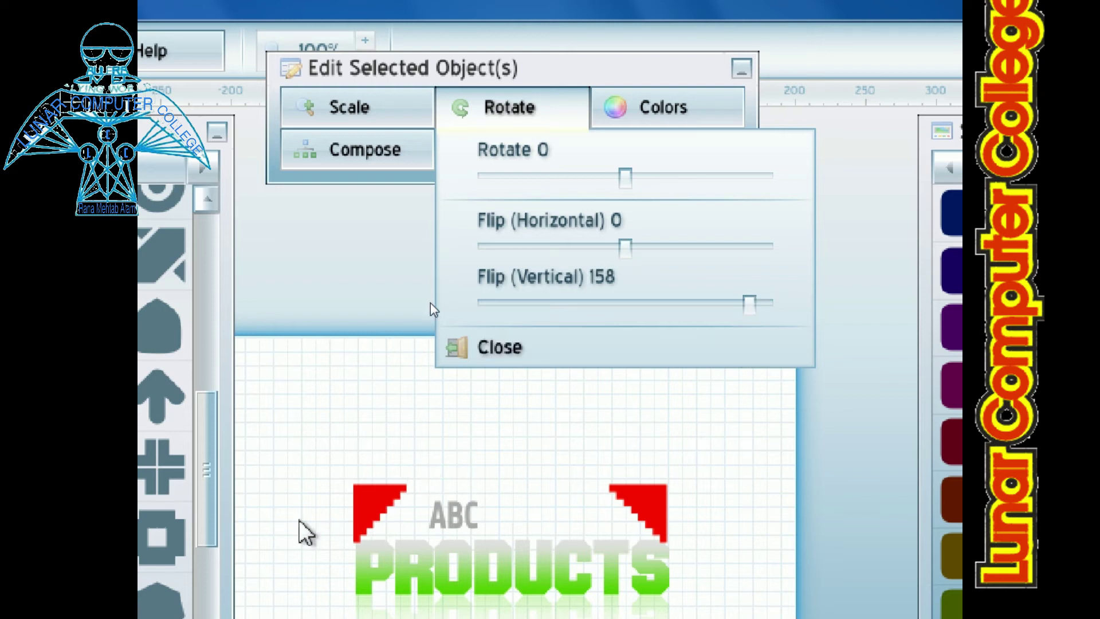
click(375, 510)
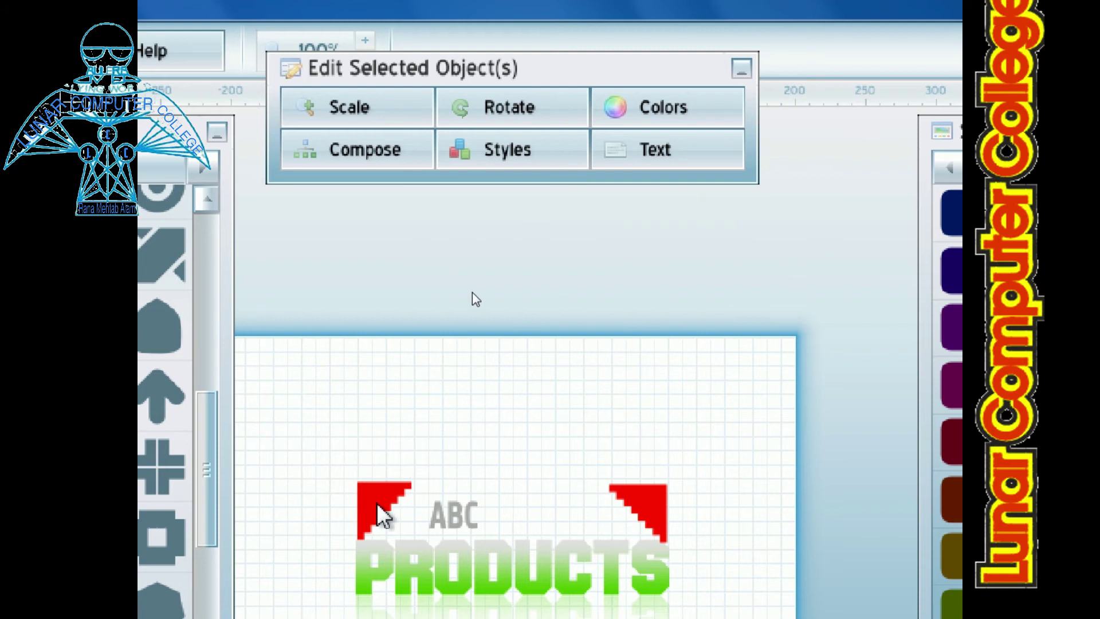
click(382, 514)
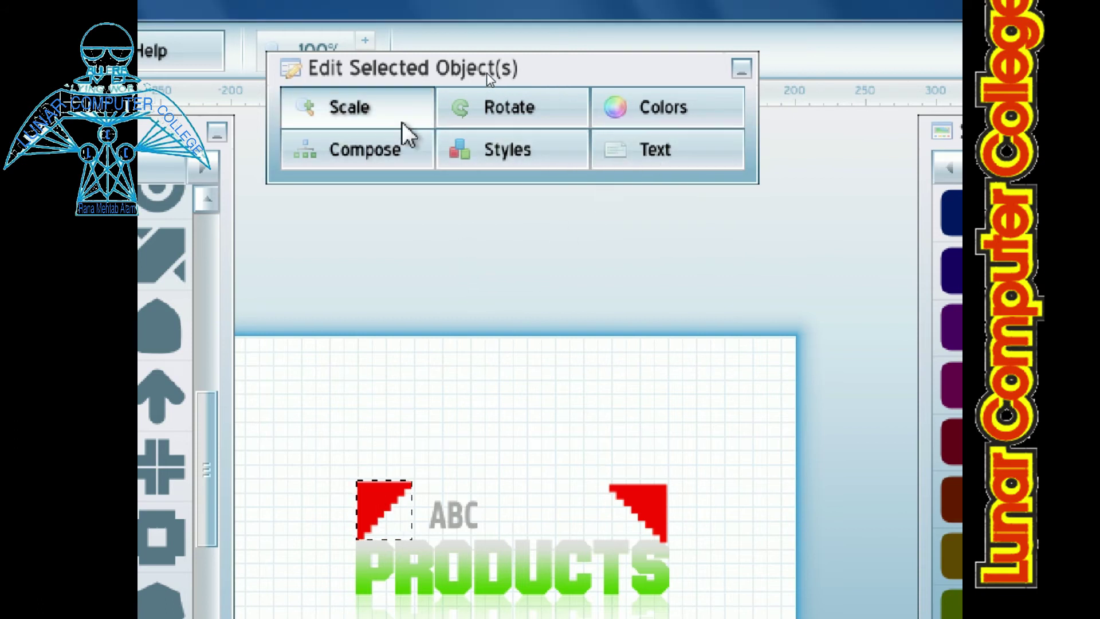
click(567, 456)
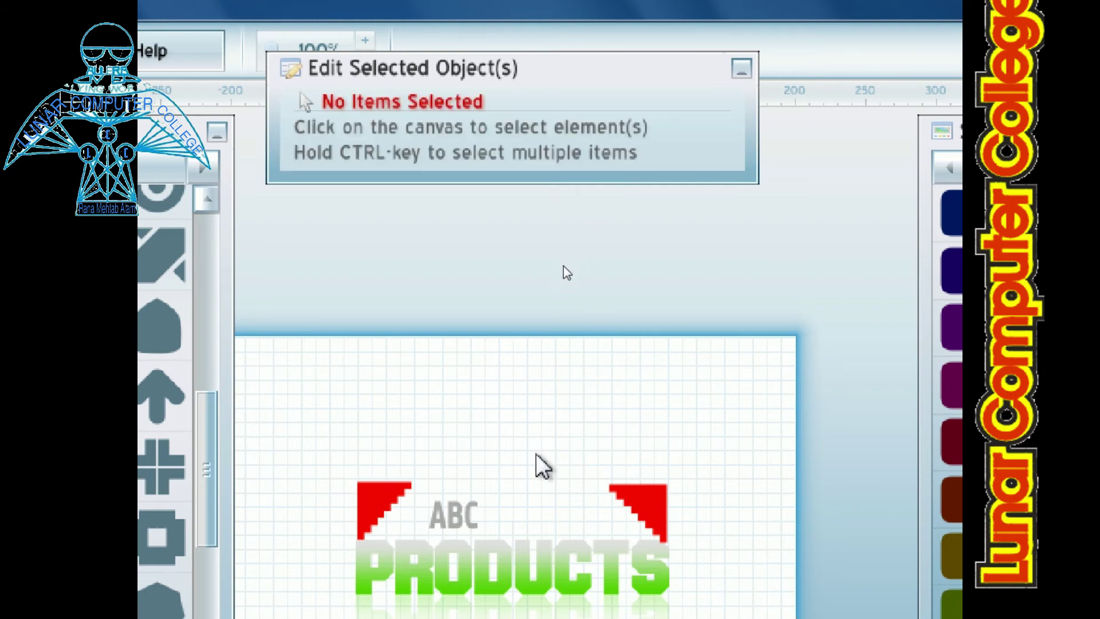
Add a red ring-with-dot shape at 43% scale, placed above PRODUCTS between the triangles
scroll(545, 332, down, 4)
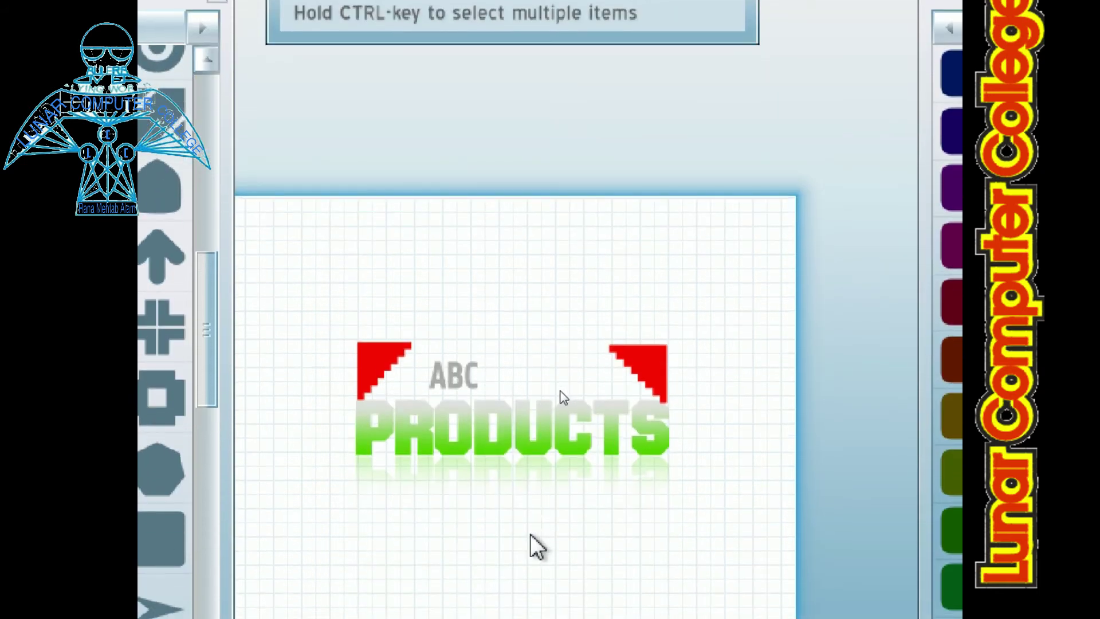
scroll(528, 538, down, 1)
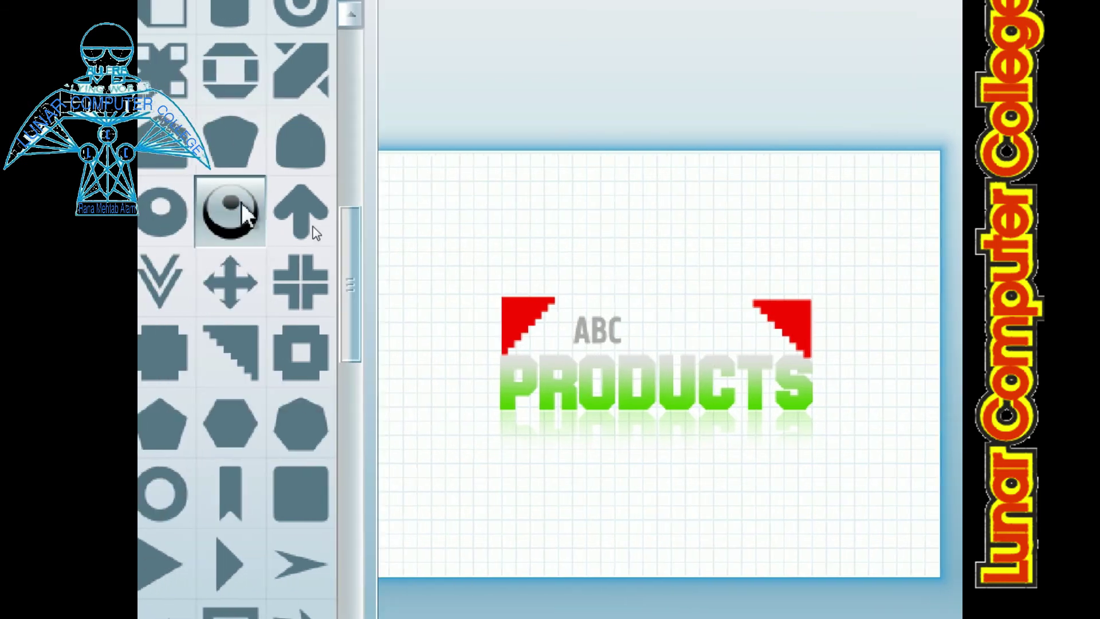
click(228, 212)
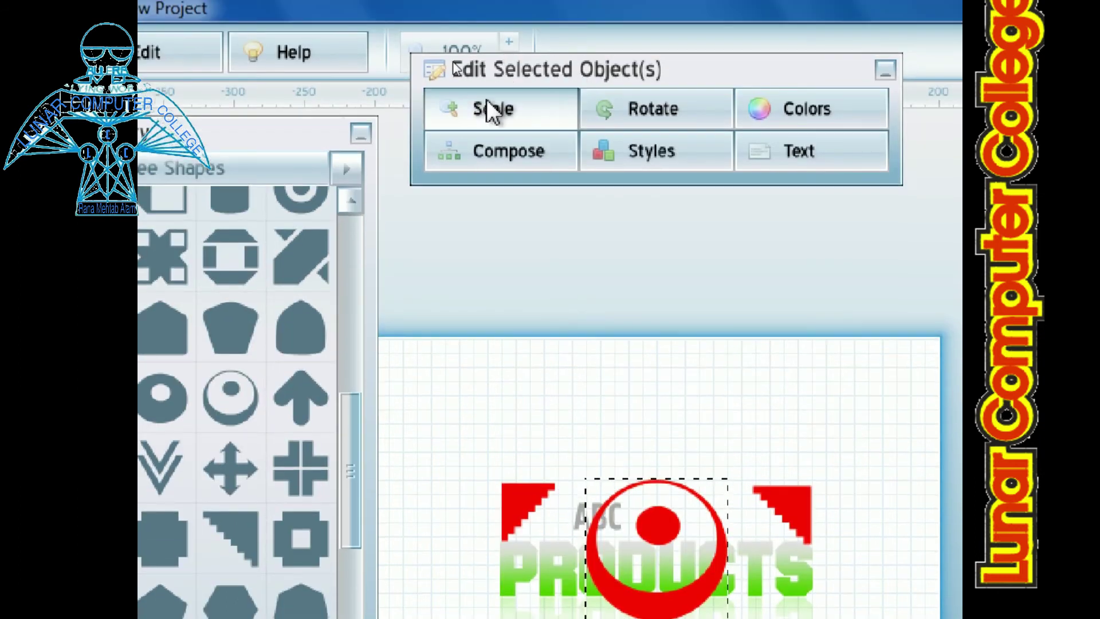
click(494, 108)
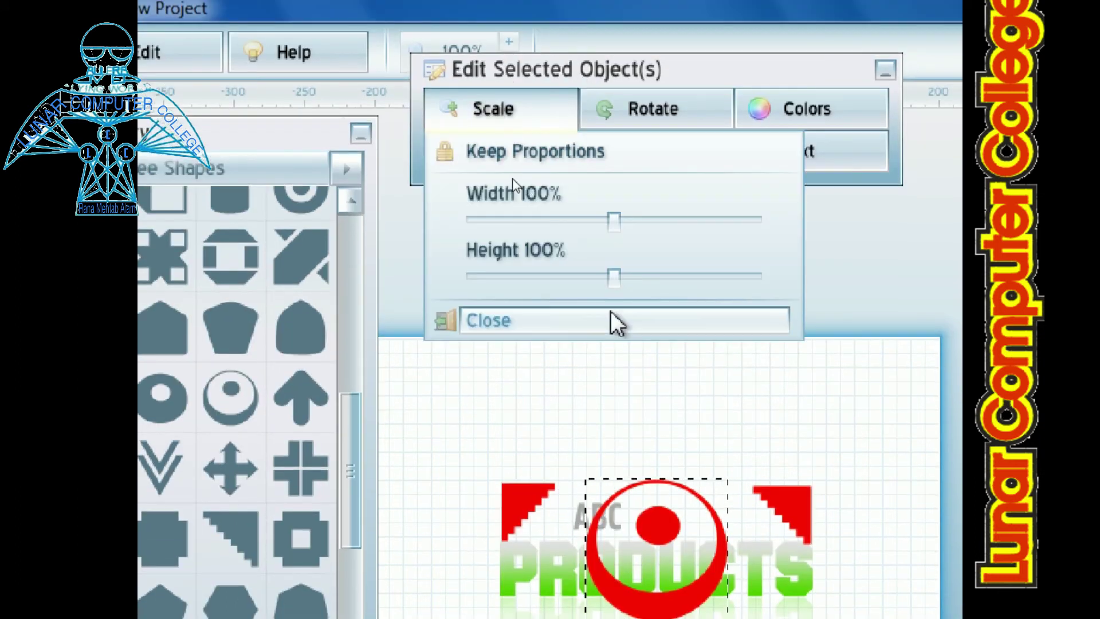
drag(607, 223, 533, 232)
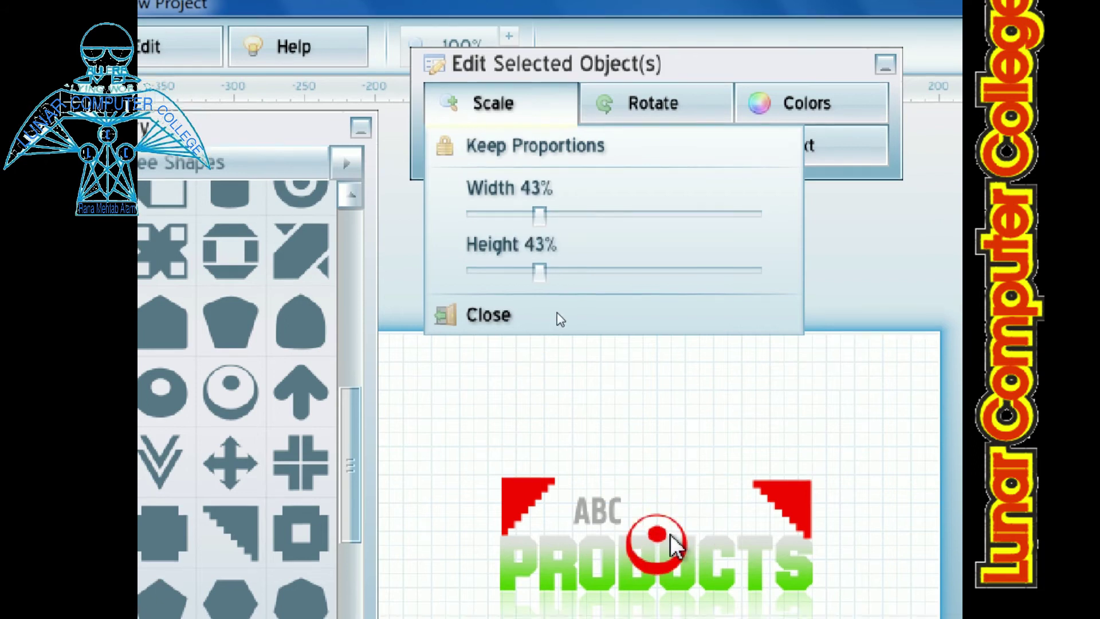
click(553, 319)
mouse_move(693, 504)
mouse_down()
mouse_move(659, 511)
mouse_move(696, 507)
mouse_up()
key(Left)
key(Left)
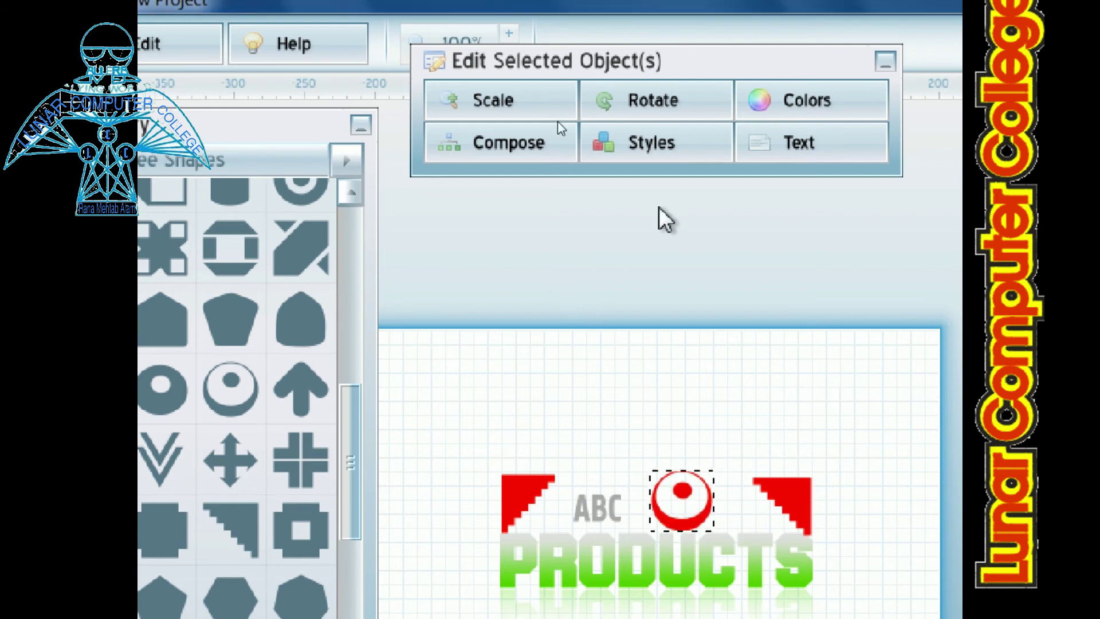
click(799, 103)
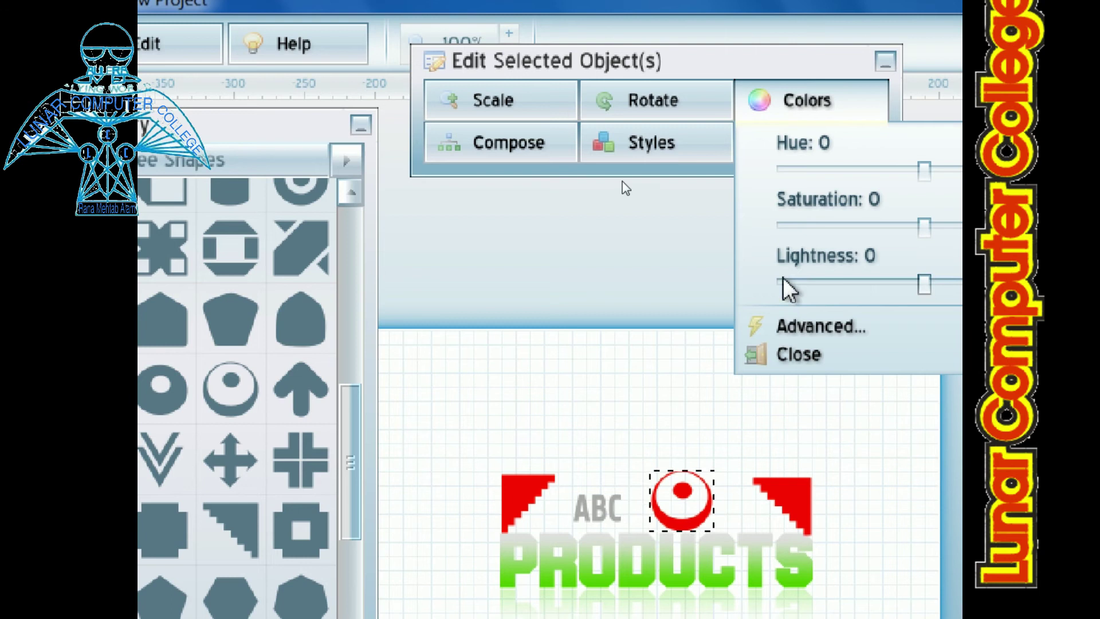
Give the ring-with-dot emblem a solid pure blue (0,0,255) fill, then clear the selection
click(797, 332)
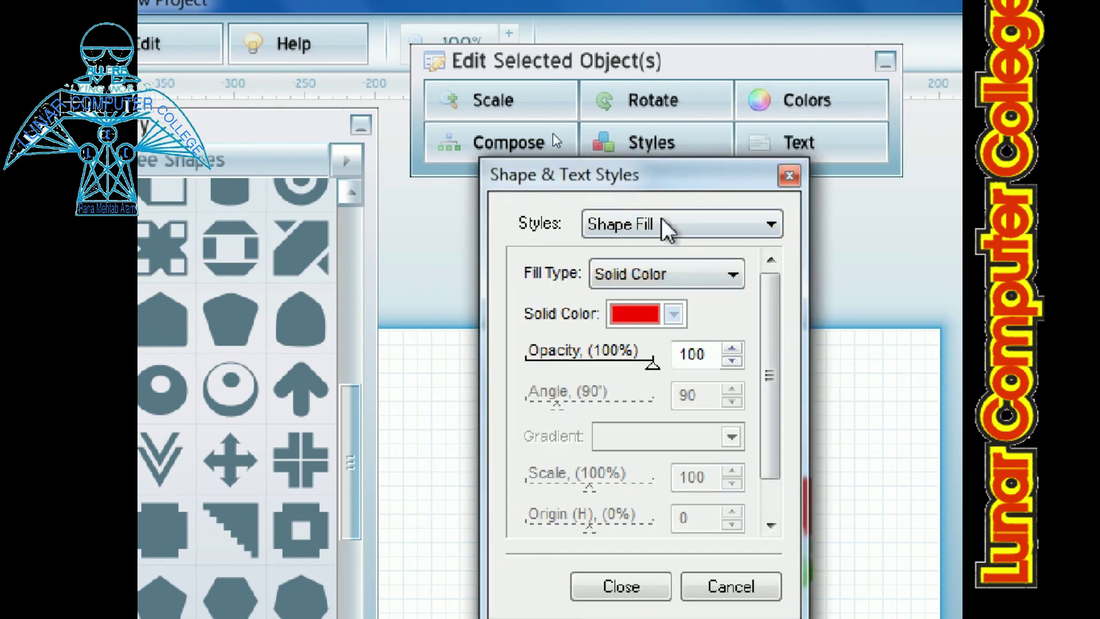
click(680, 317)
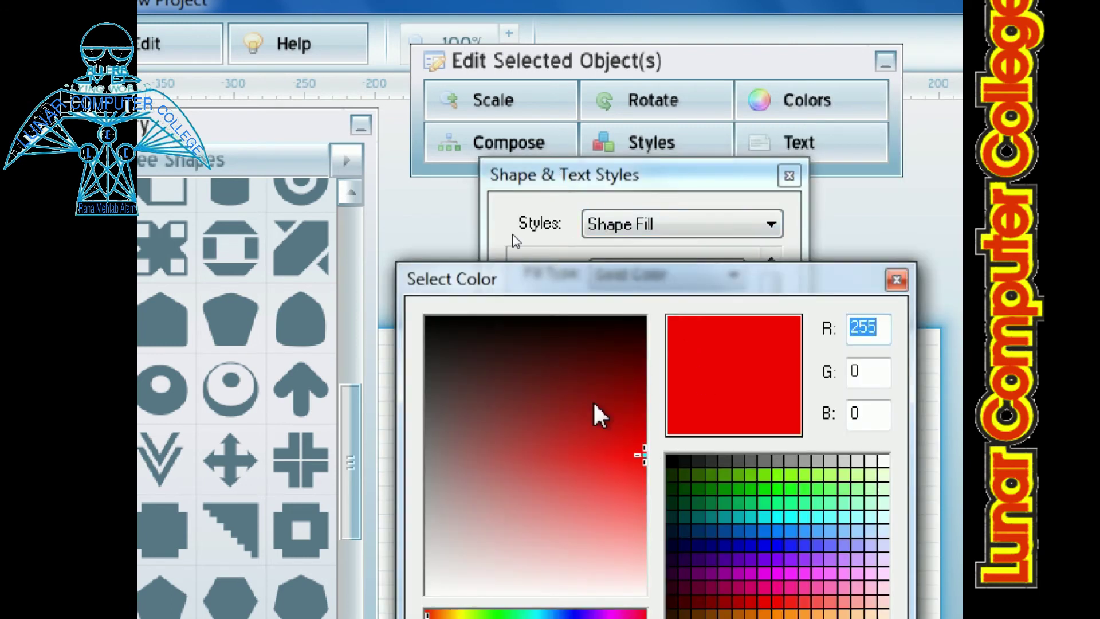
click(600, 369)
click(779, 541)
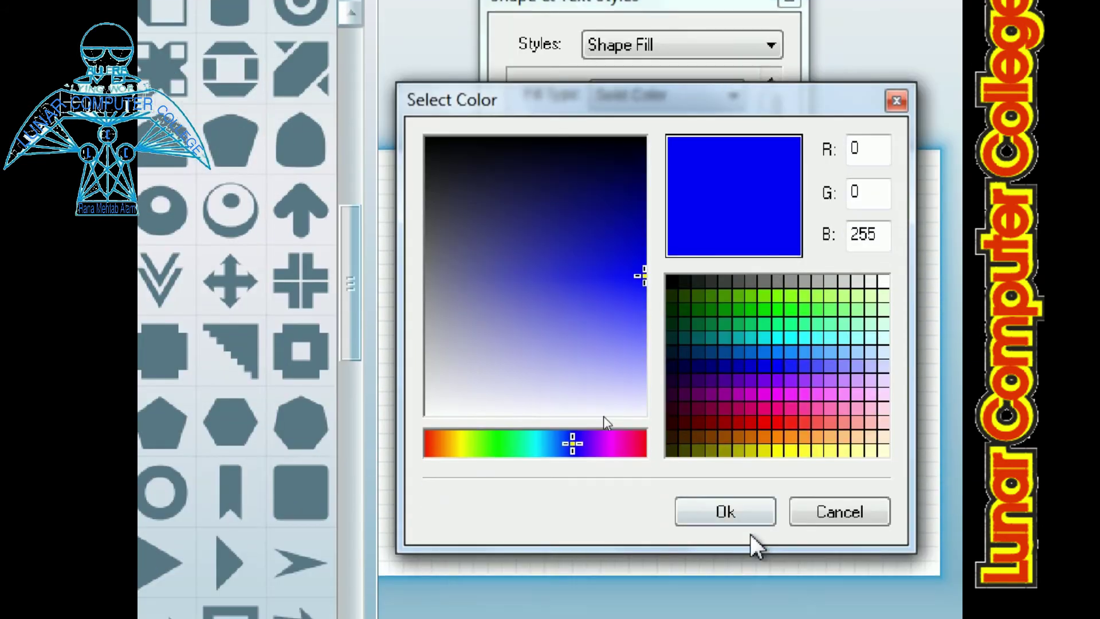
click(746, 515)
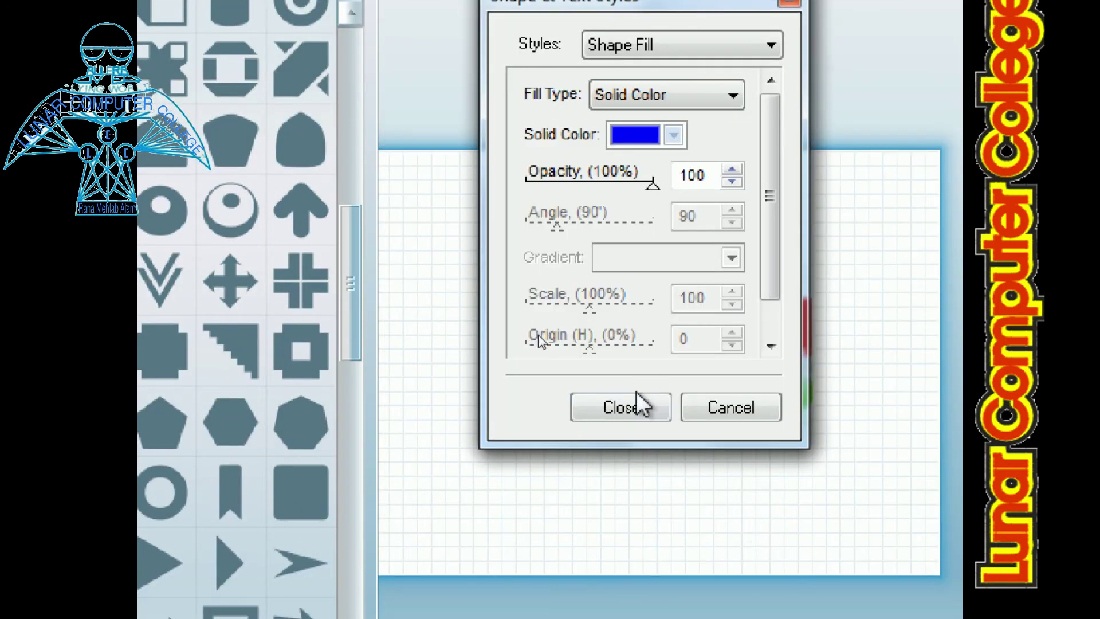
click(643, 407)
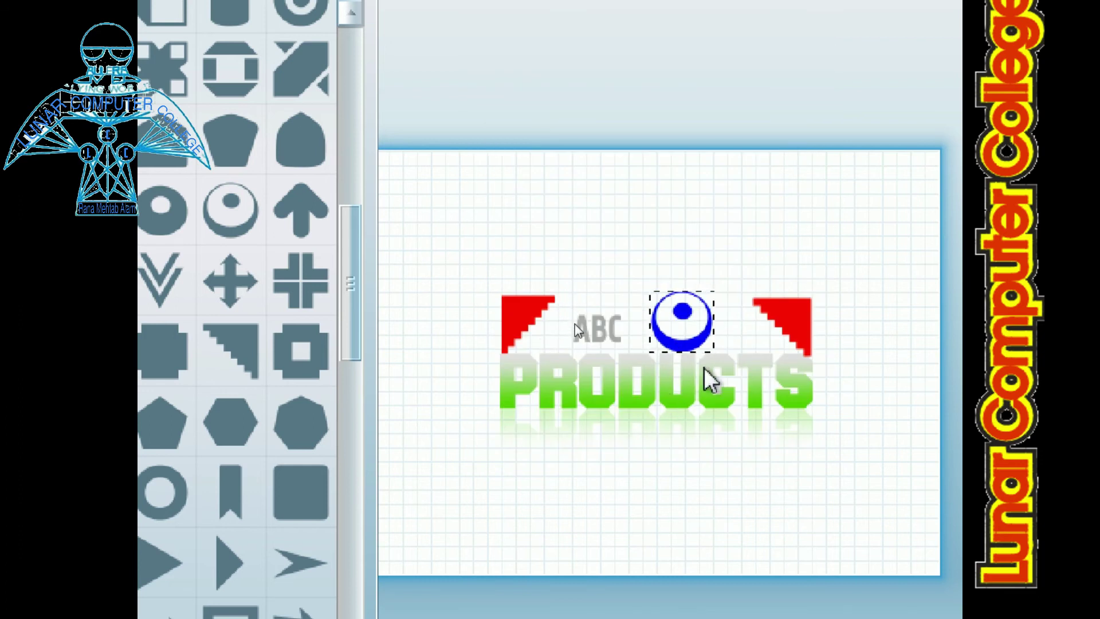
click(710, 404)
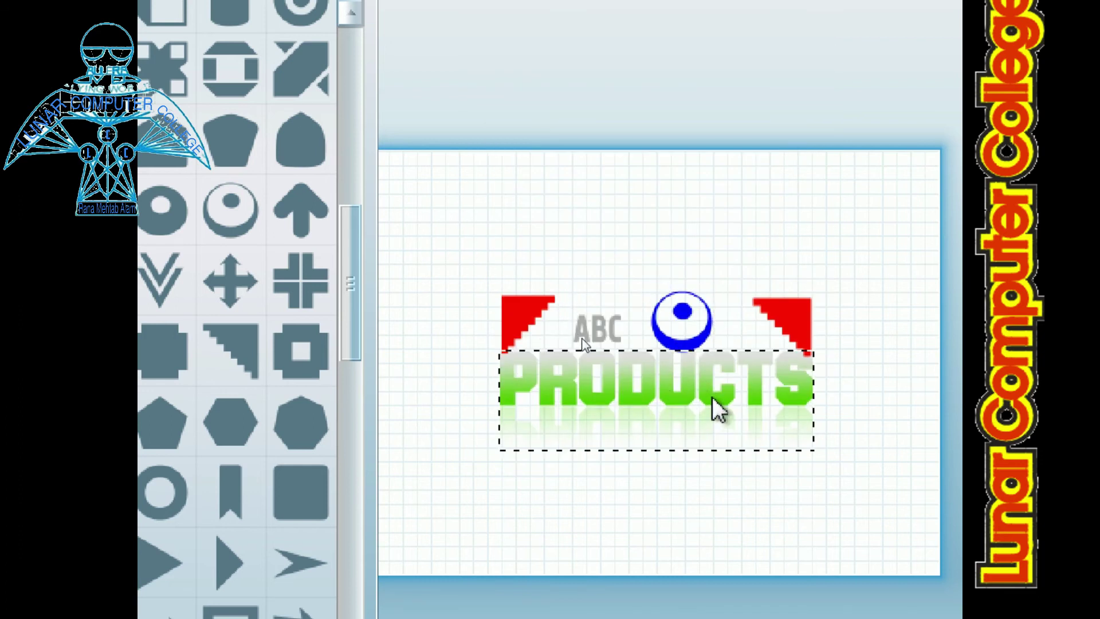
click(433, 257)
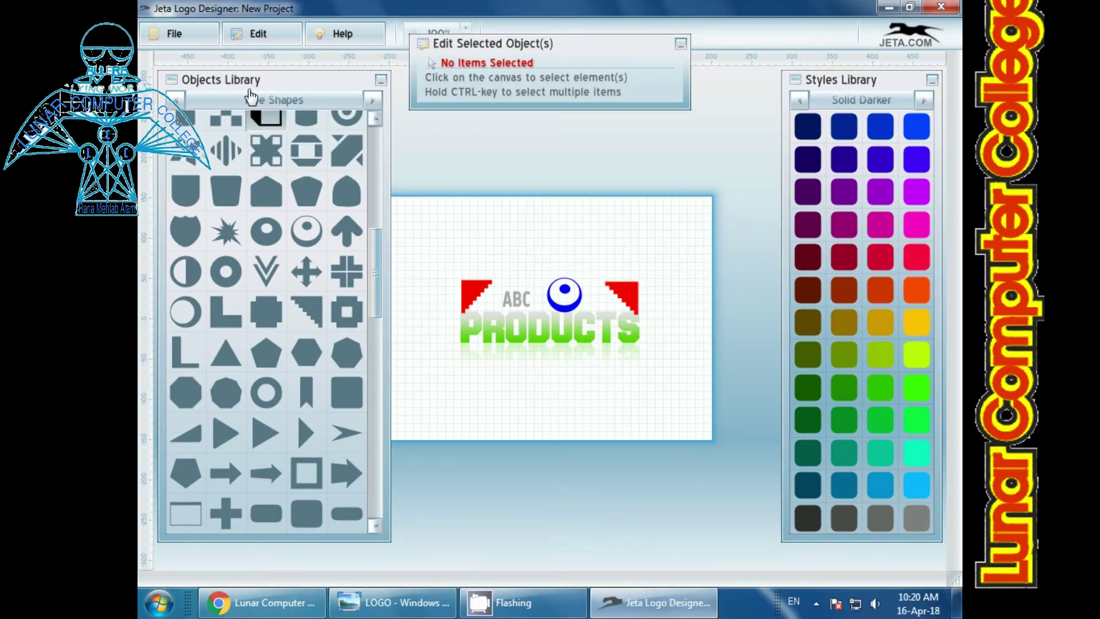
Save the logo as the PNG image 'mylogo' on the Desktop via Save Image As
click(176, 40)
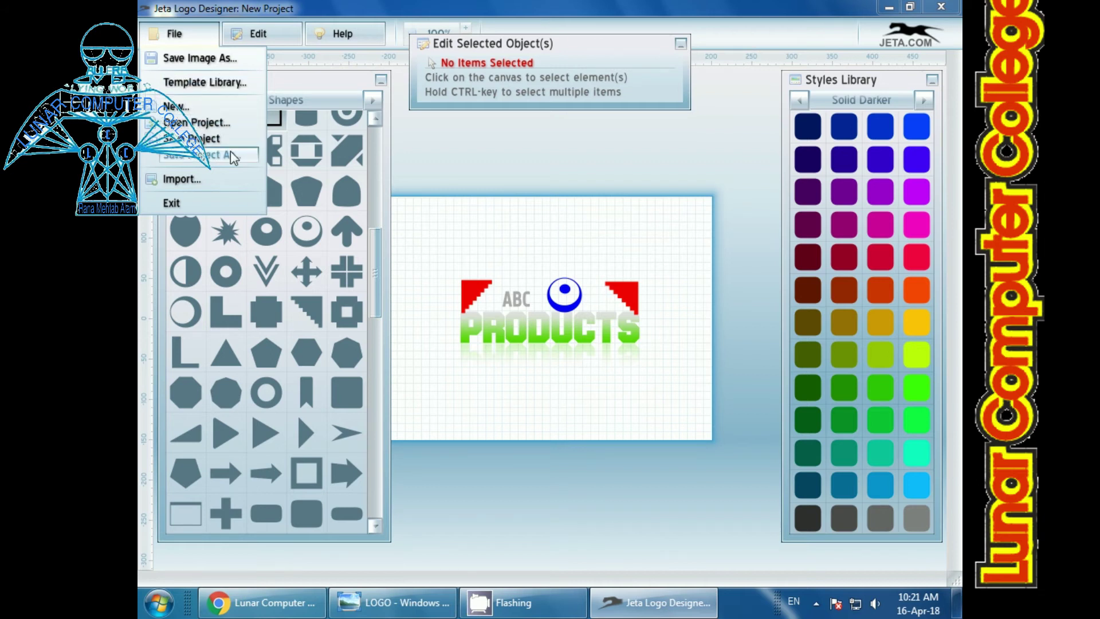
click(208, 67)
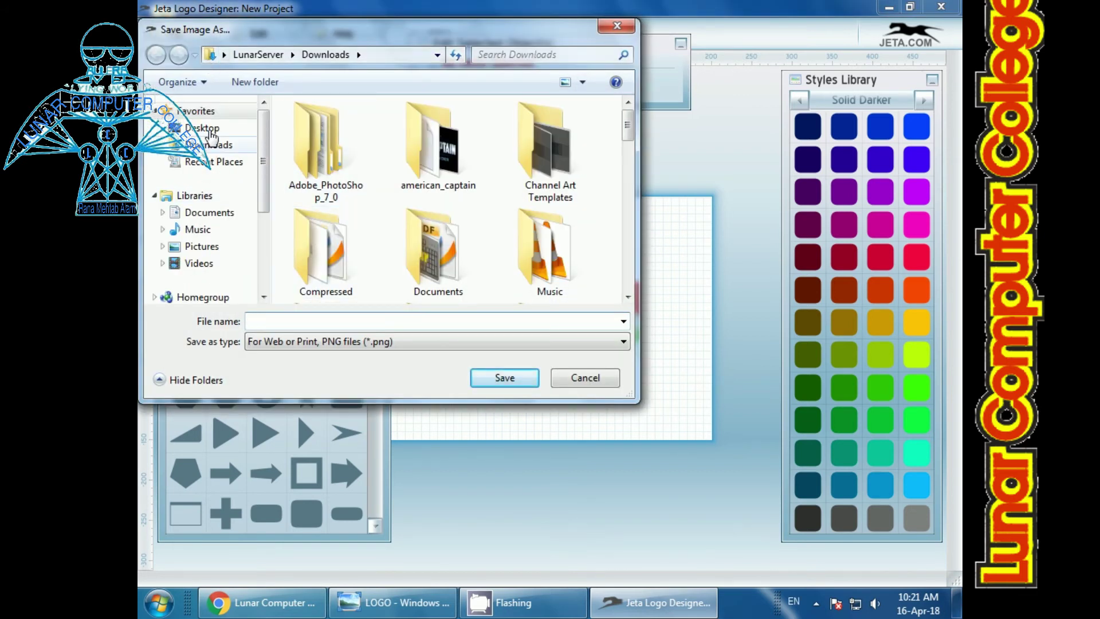
click(207, 128)
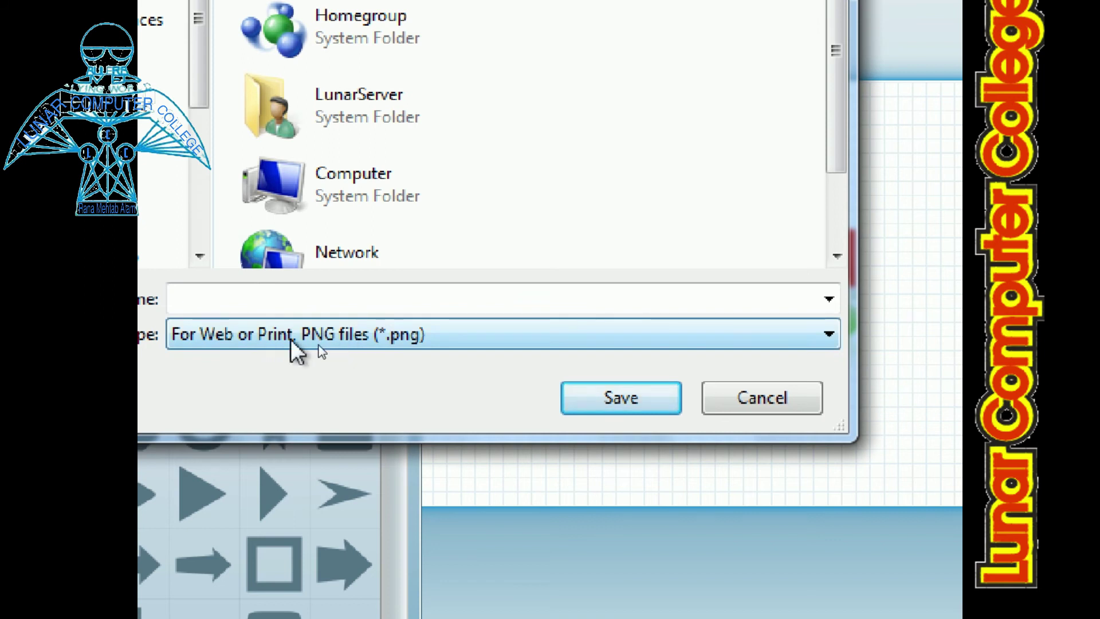
click(301, 296)
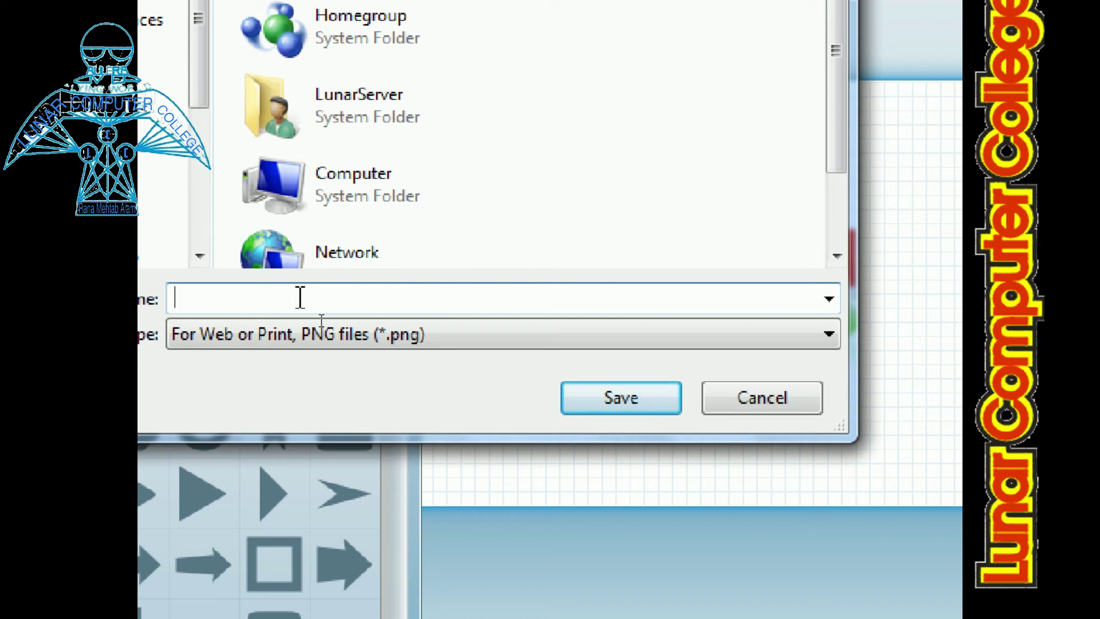
text(mylogo)
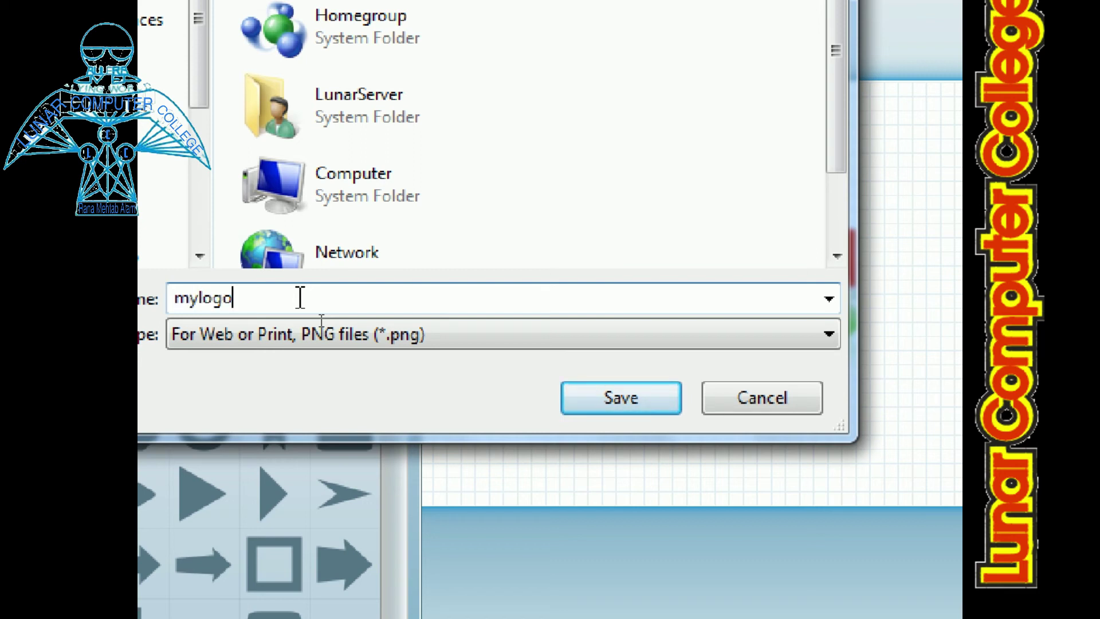
key(Return)
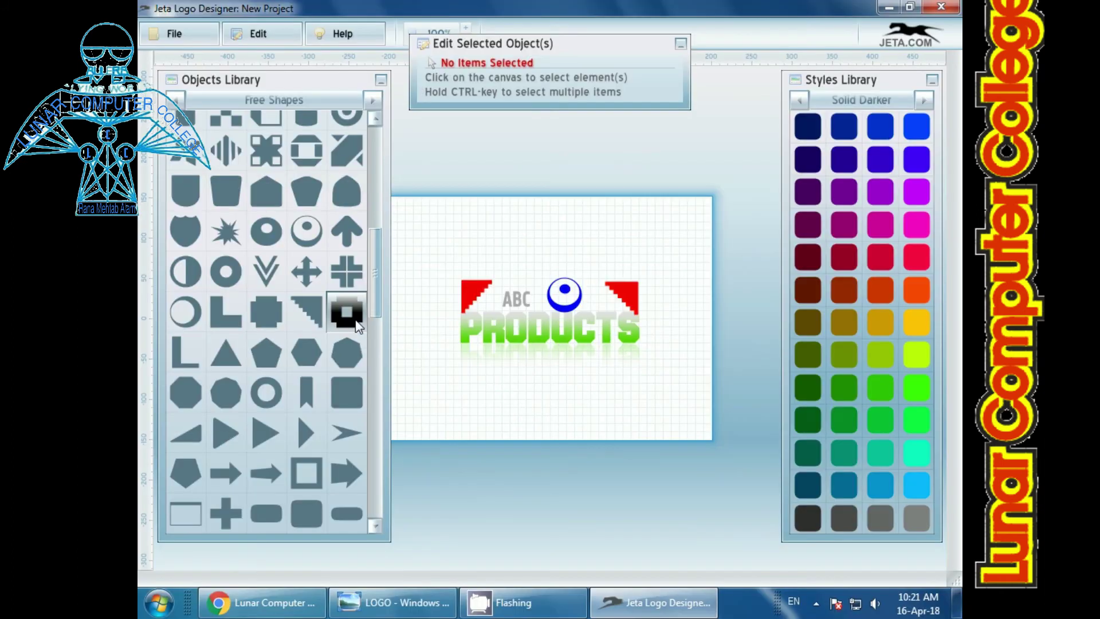
Minimize the designer, open mylogo from the desktop in Photo Viewer, then close it
click(889, 8)
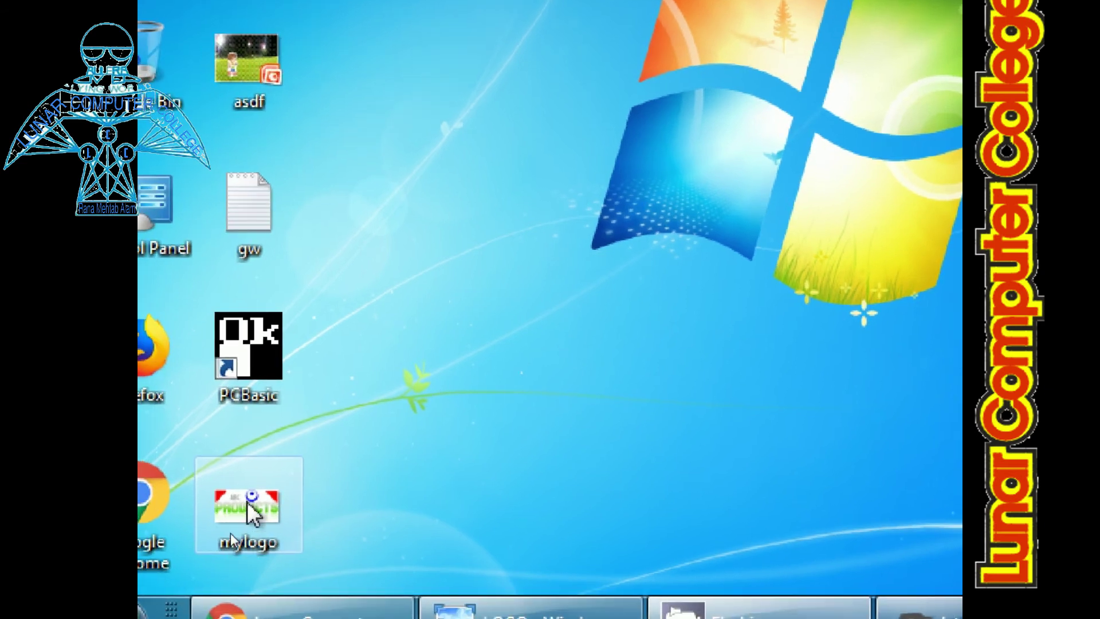
double_click(248, 503)
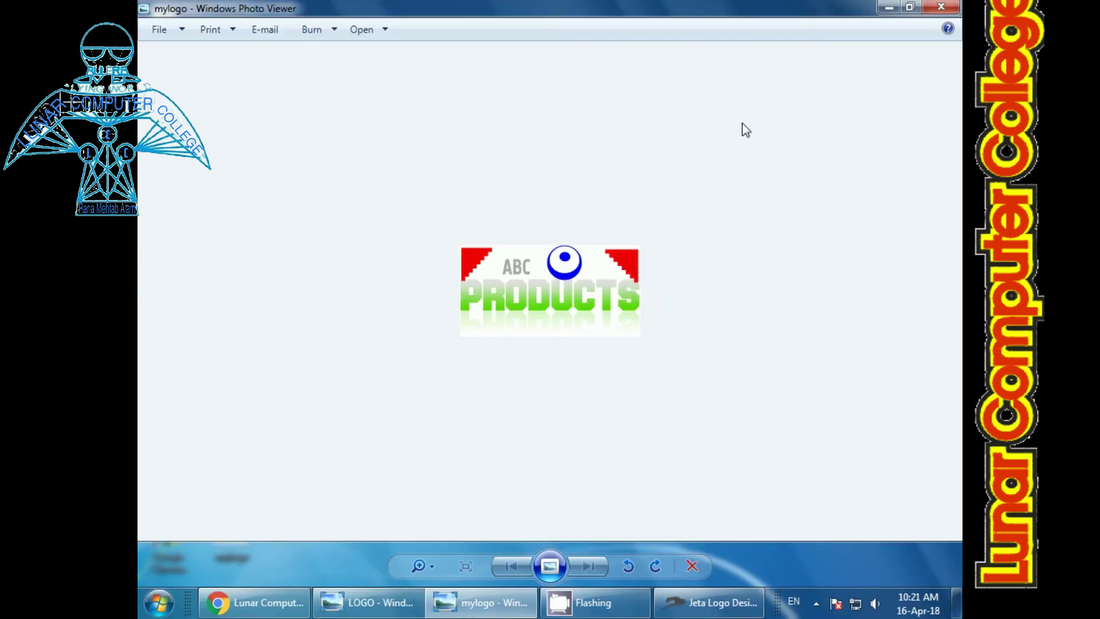
click(941, 7)
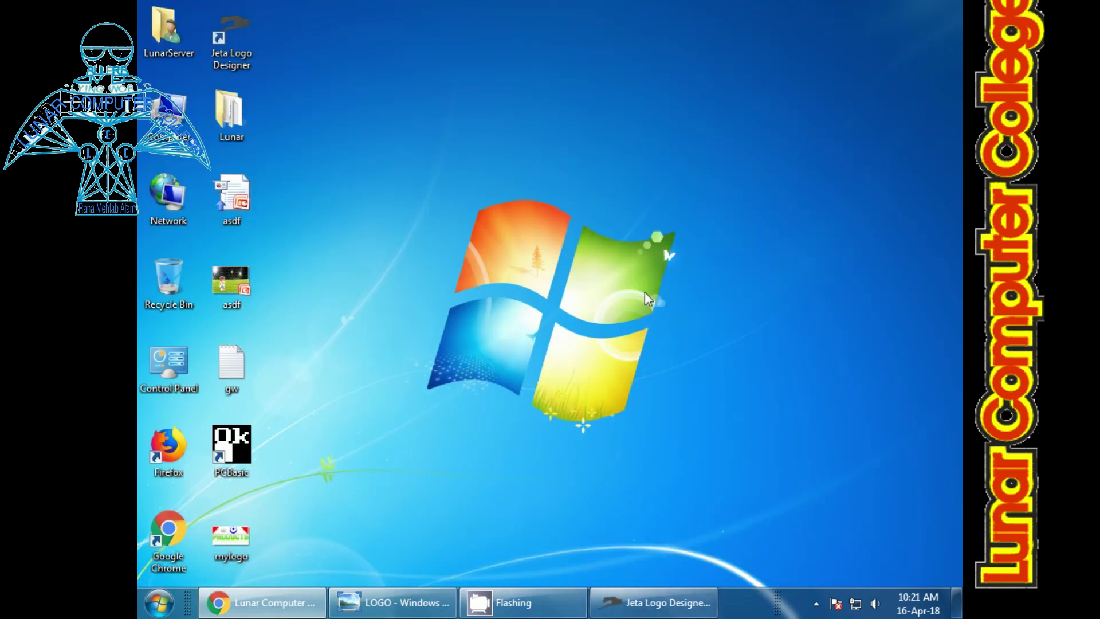
Restore the logo designer and start an image import from the server's Downloads folder
click(672, 606)
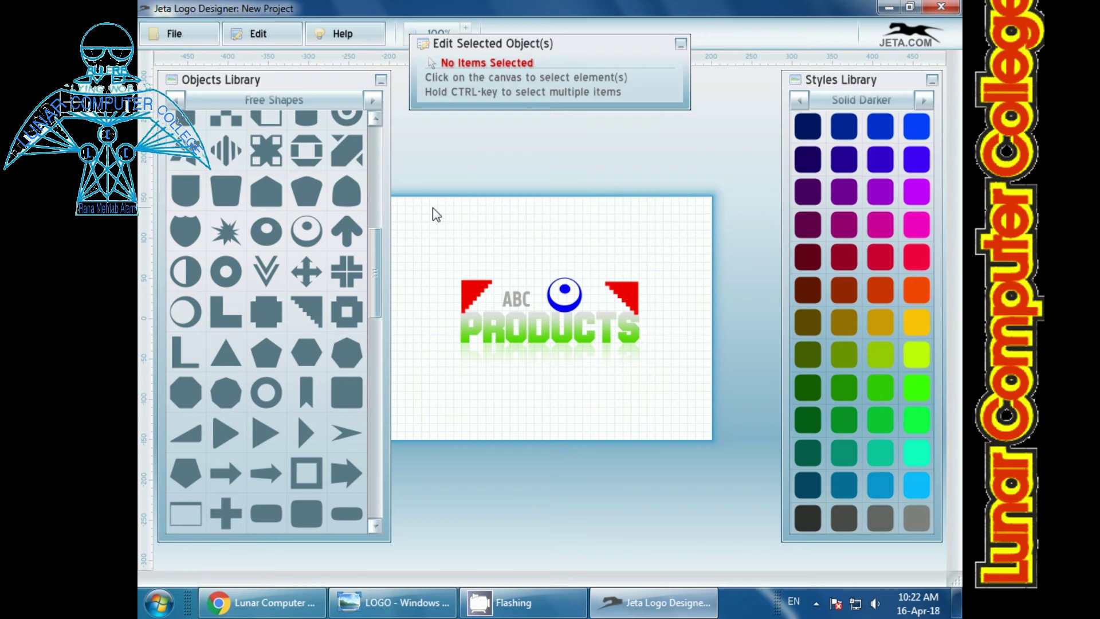
click(193, 43)
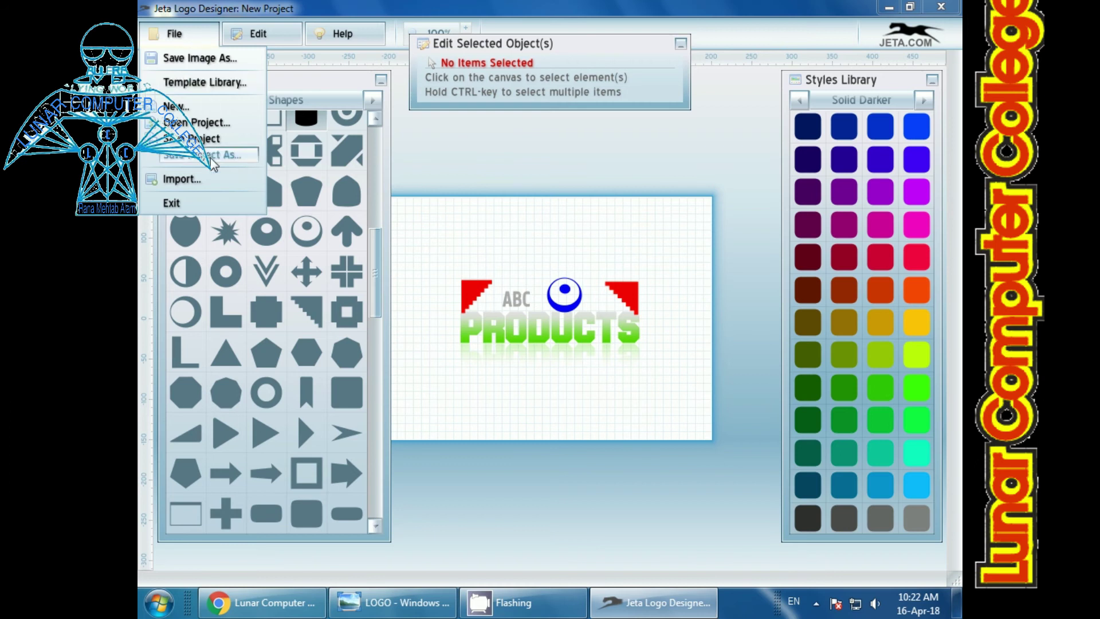
click(205, 183)
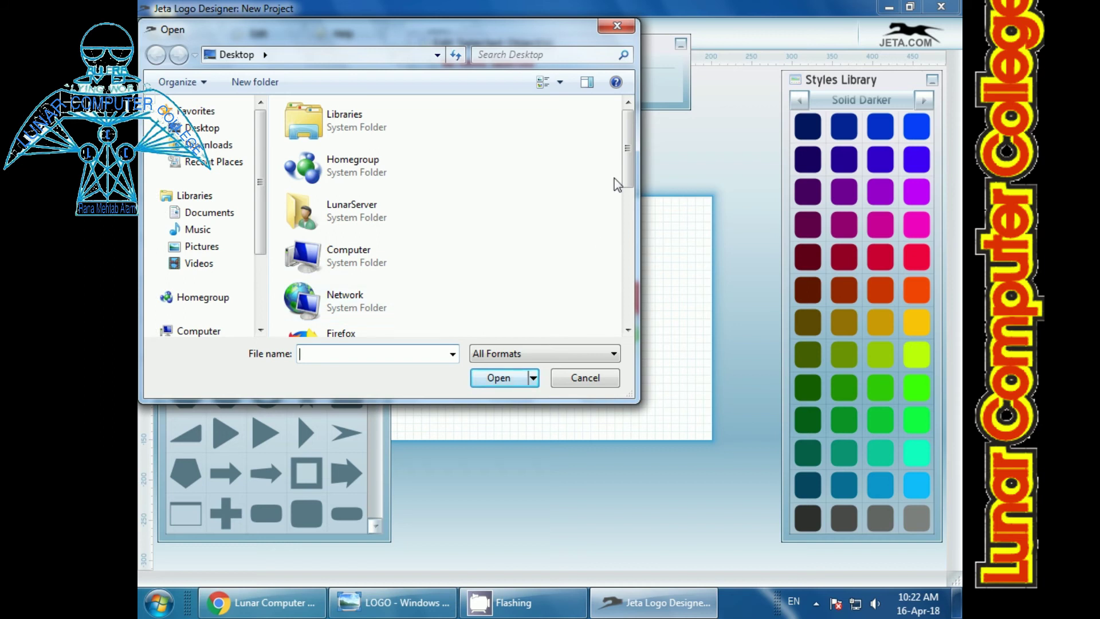
drag(626, 162, 627, 149)
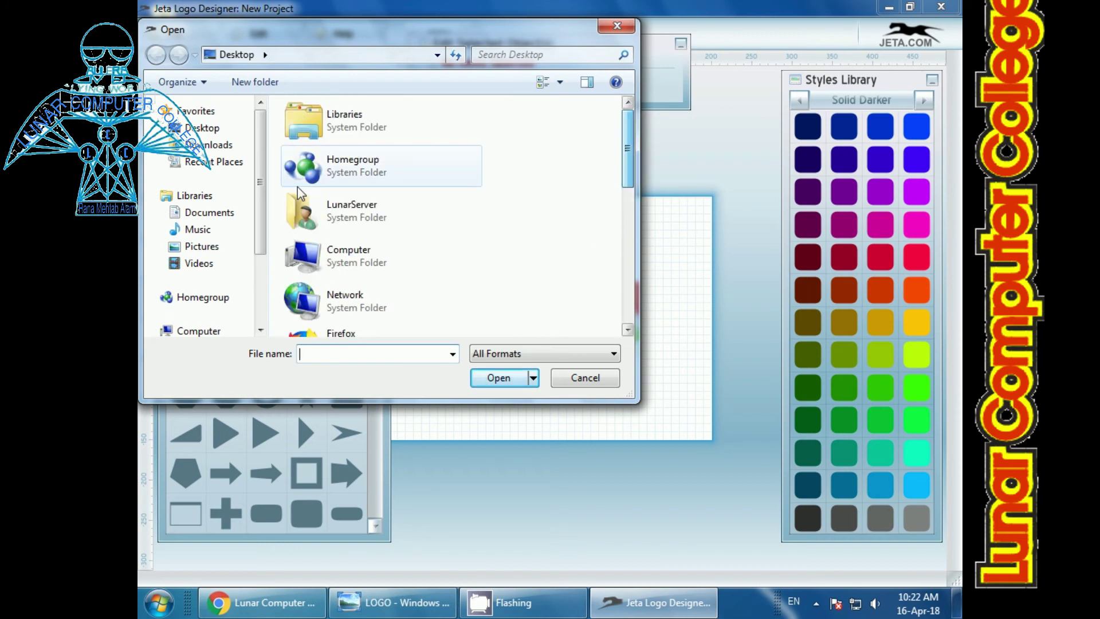
click(227, 148)
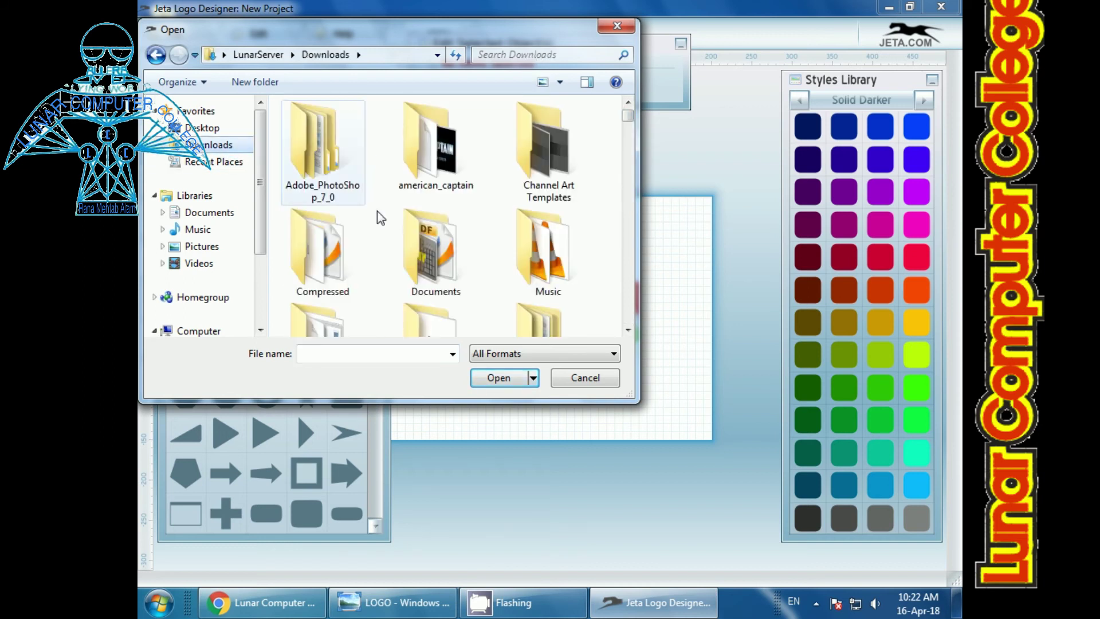
Find and insert lcclogo1png from the Downloads list onto the canvas
click(629, 331)
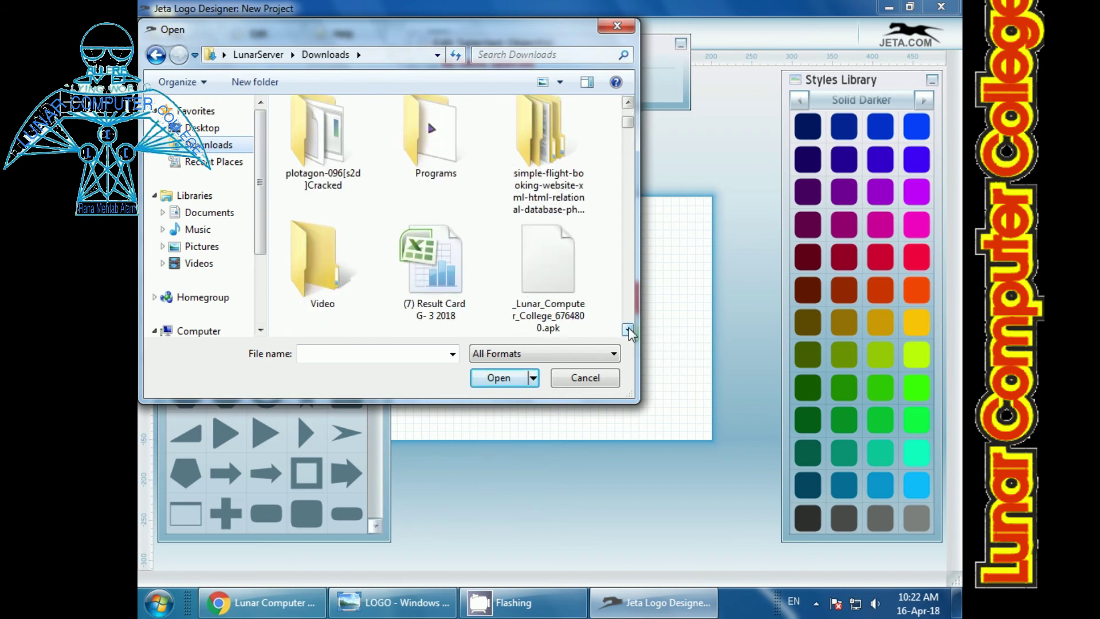
click(628, 330)
click(628, 330)
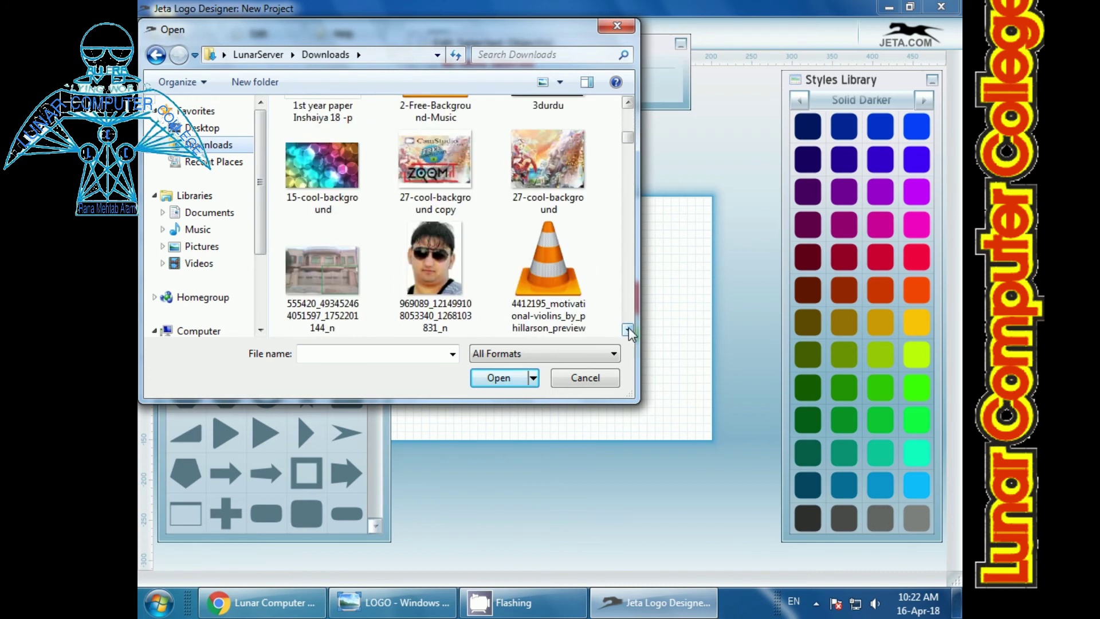
click(628, 331)
click(628, 331)
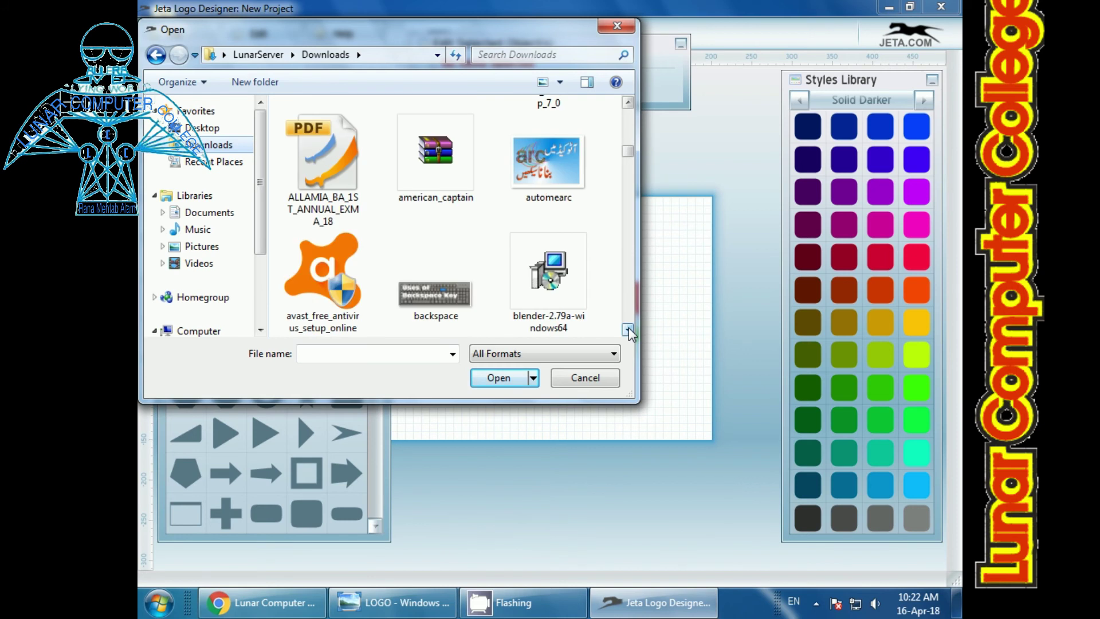
click(572, 314)
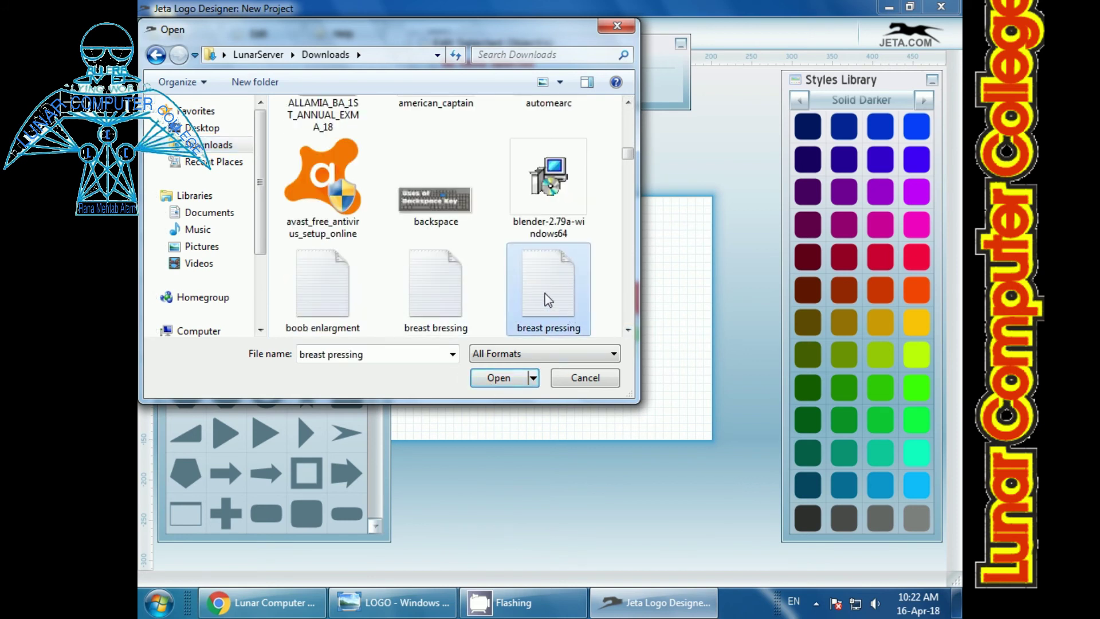
key(l)
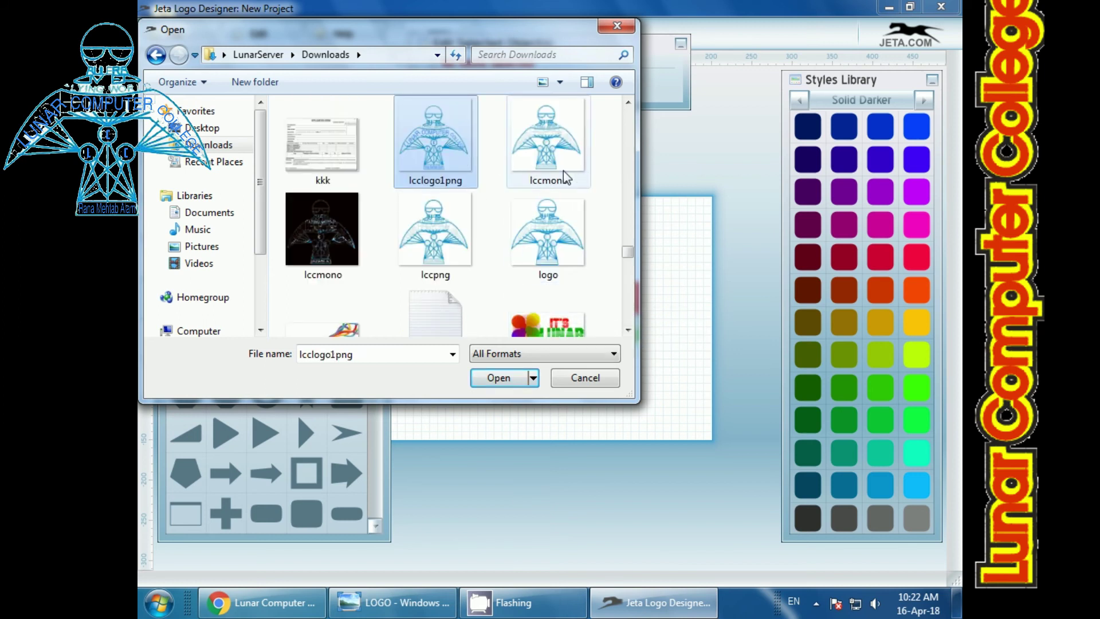
double_click(444, 149)
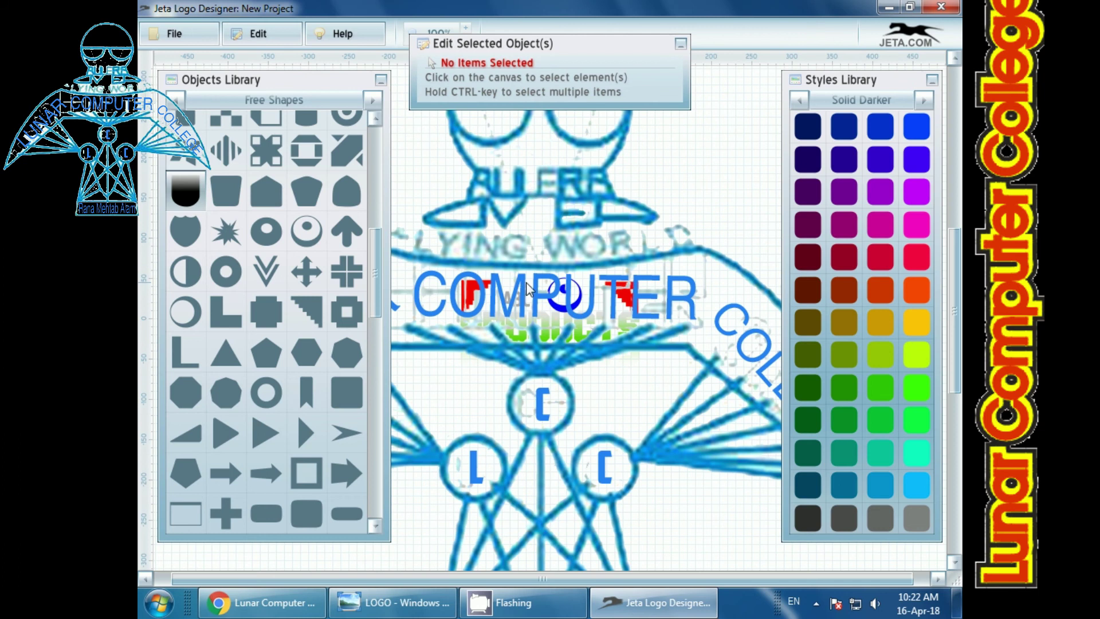
Scale the college emblem to 8% width and move it onto the logo near the blue eye
mouse_move(533, 197)
mouse_down()
mouse_move(527, 373)
mouse_move(626, 283)
mouse_up()
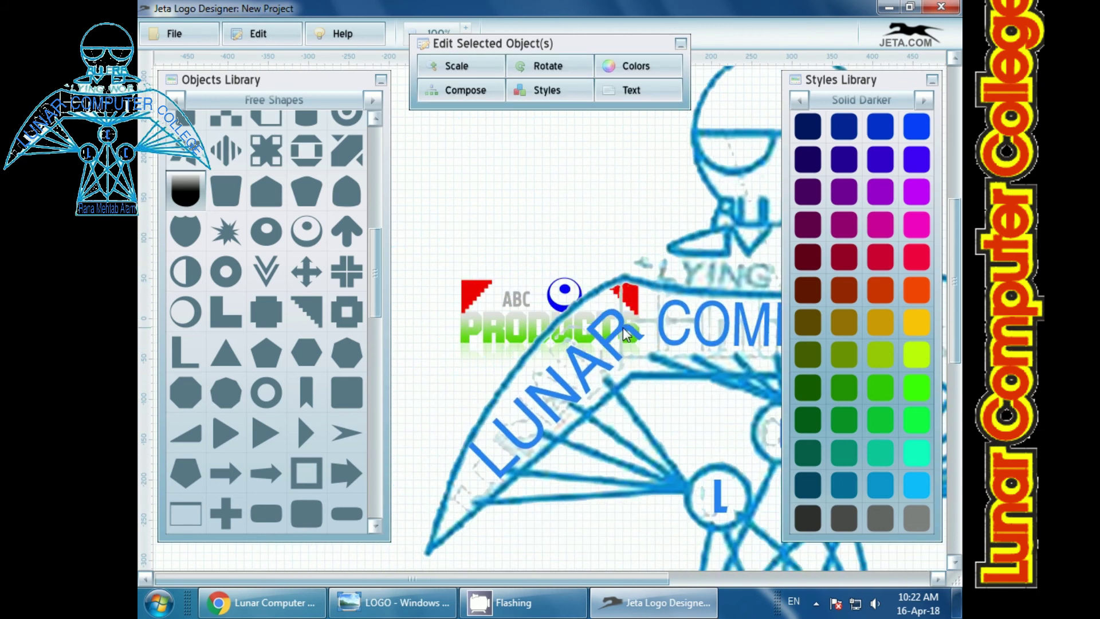
click(462, 69)
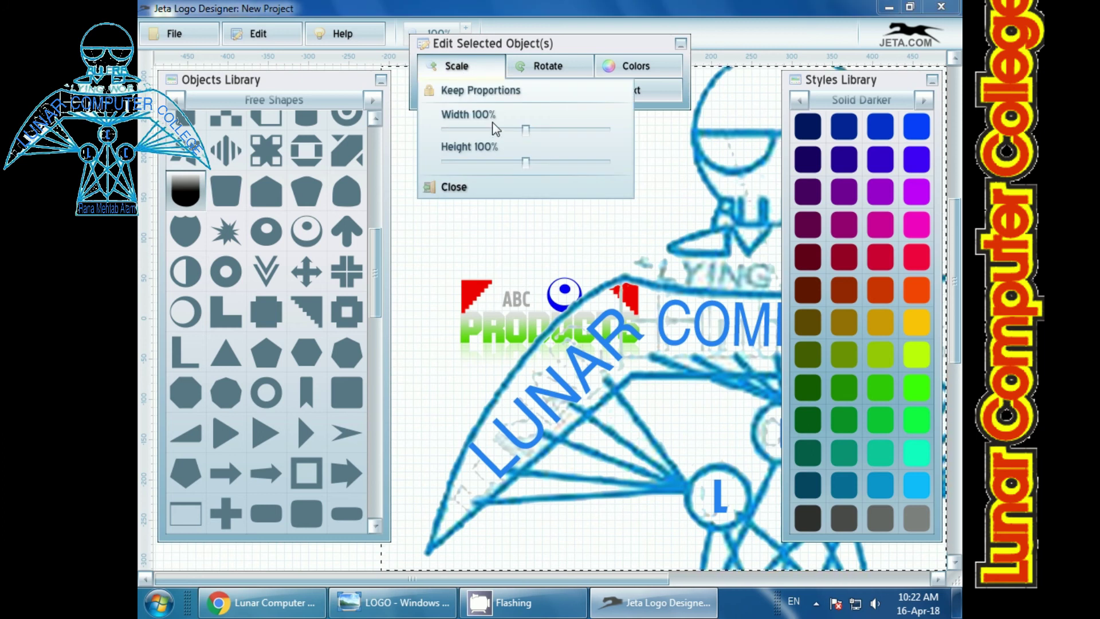
drag(525, 131, 460, 143)
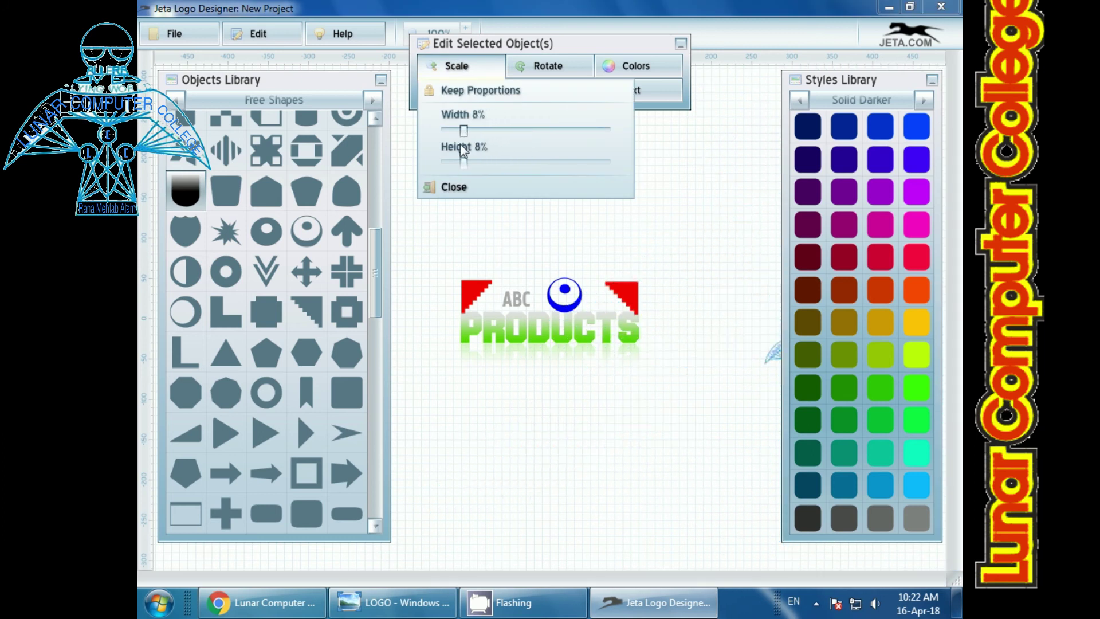
drag(769, 351, 557, 302)
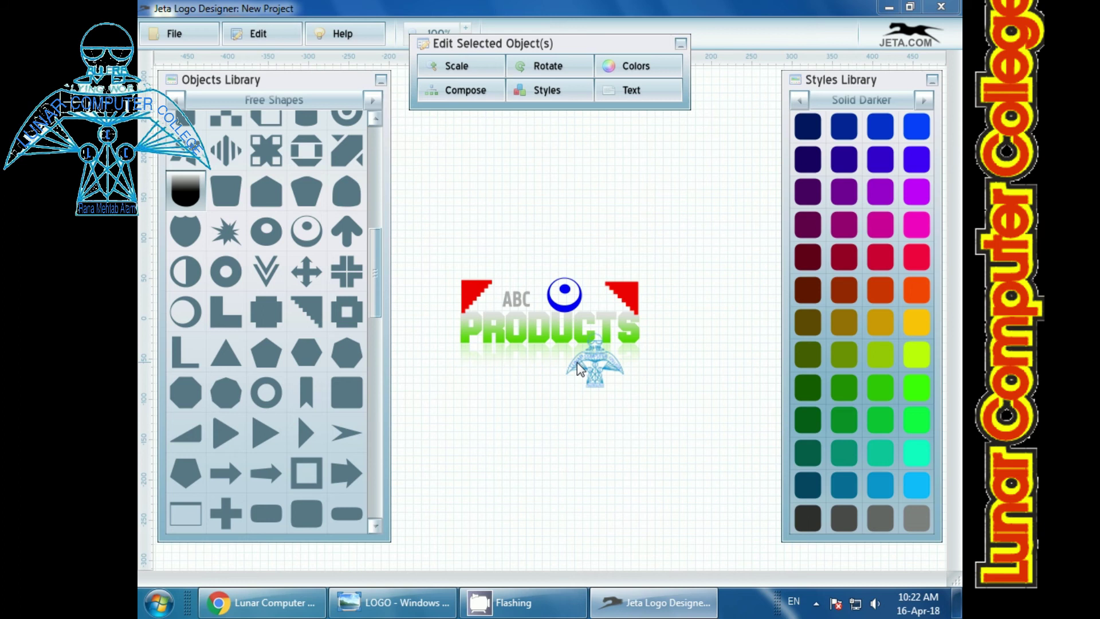
mouse_move(556, 302)
mouse_down()
mouse_move(575, 365)
mouse_move(537, 239)
mouse_up()
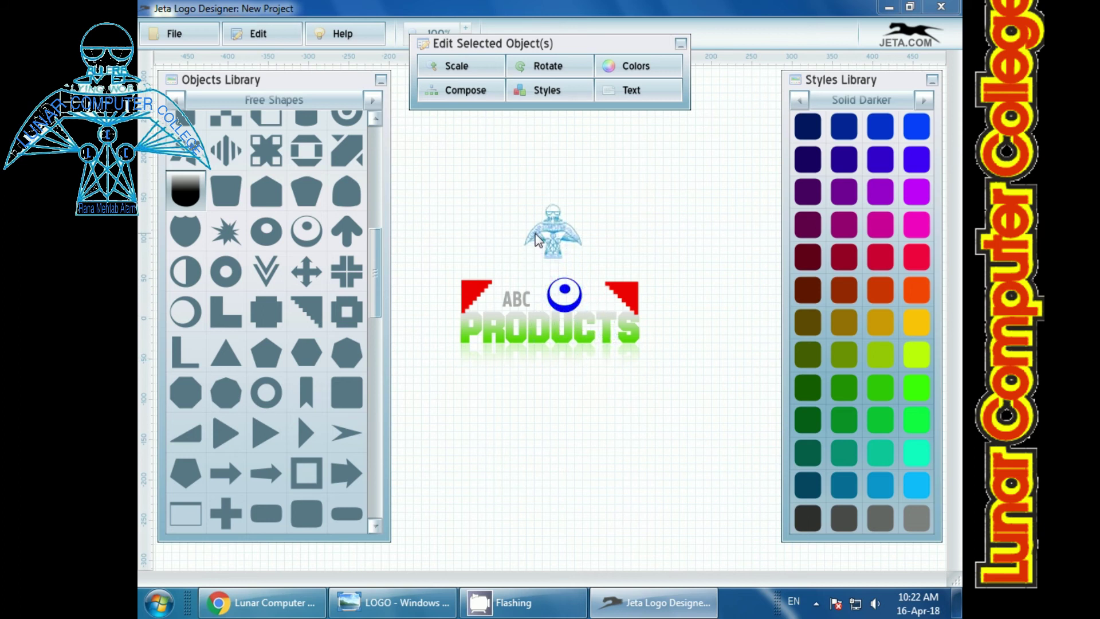
click(566, 296)
drag(567, 296, 581, 303)
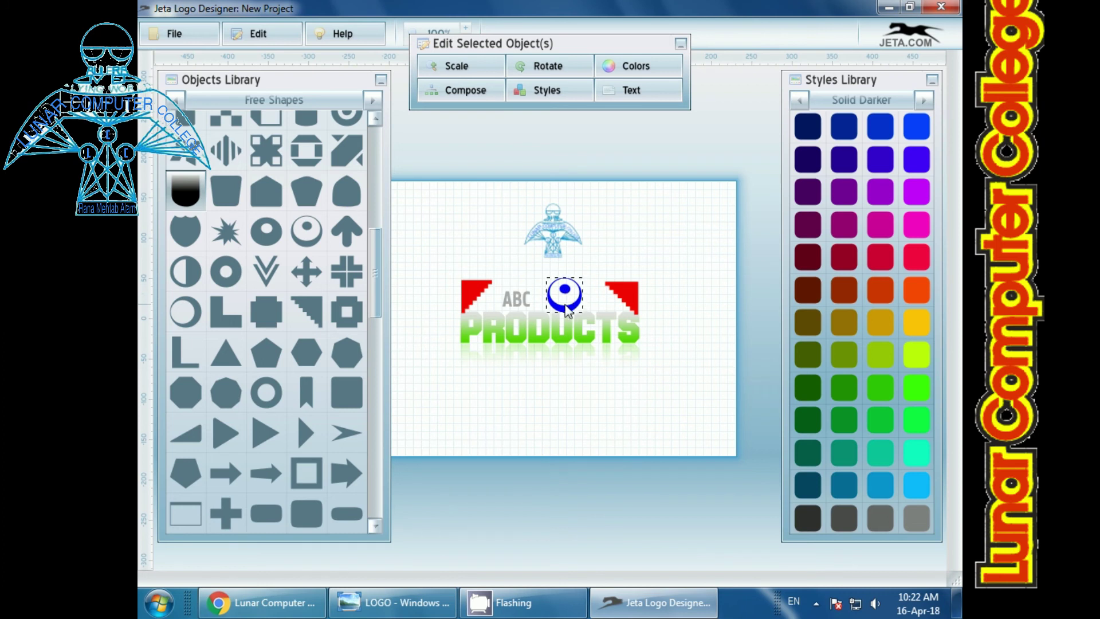
Remove the blue eye shape and move the college emblem into the logo's centre
right_click(575, 298)
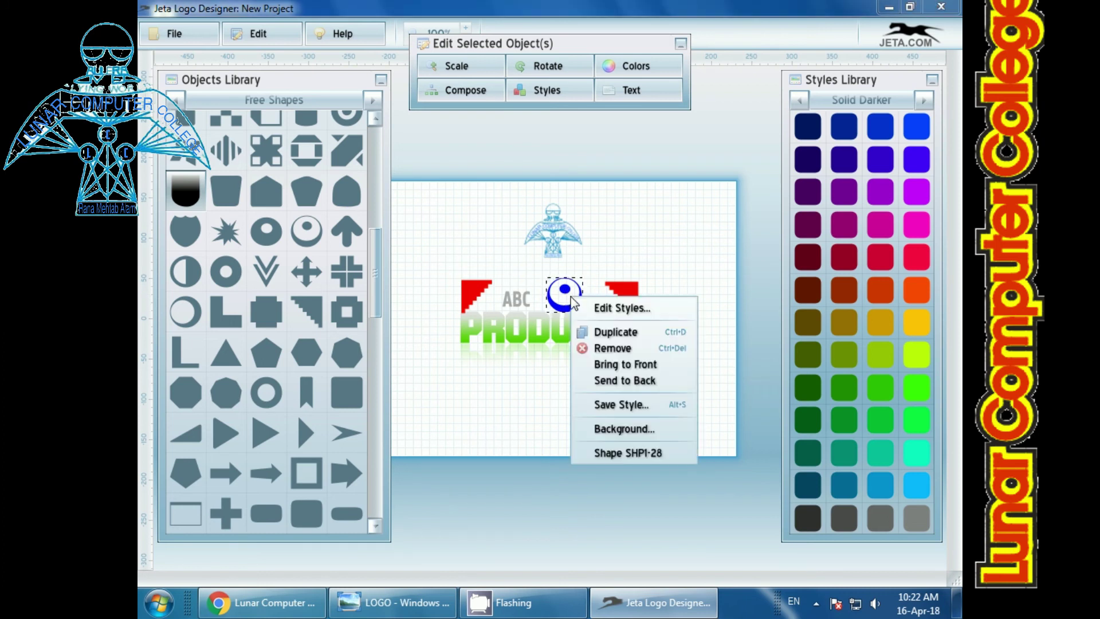
click(614, 347)
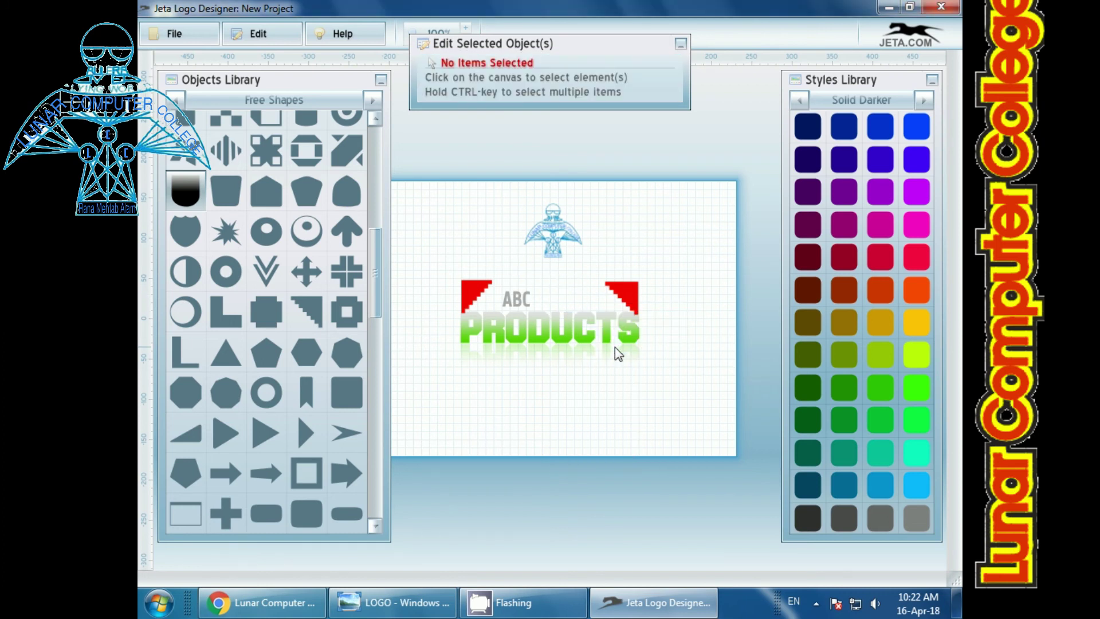
drag(557, 246, 564, 295)
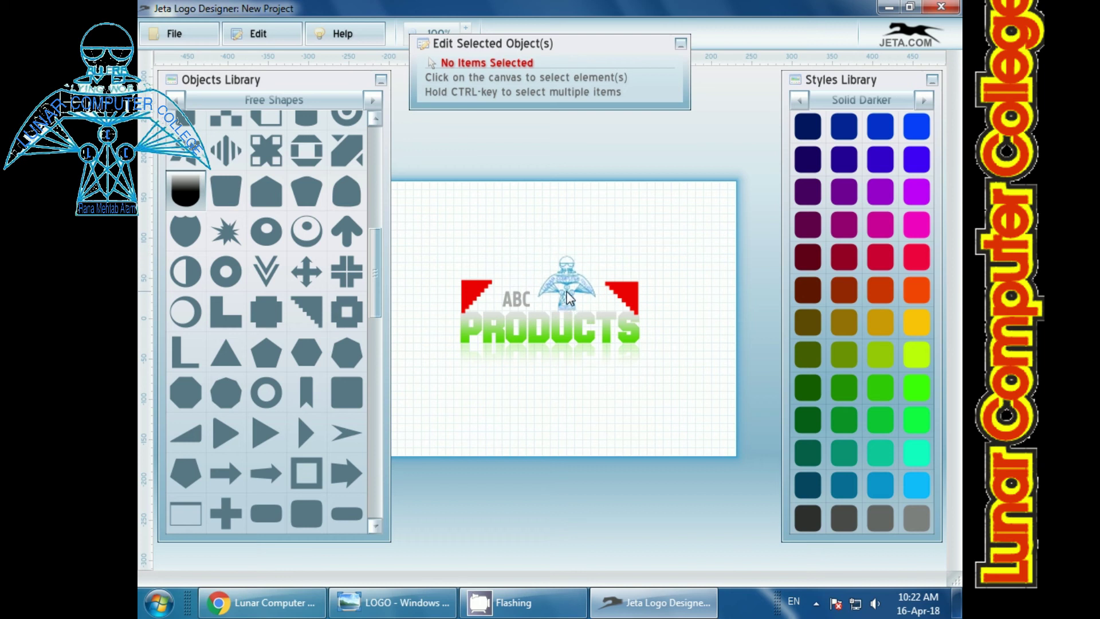
click(610, 384)
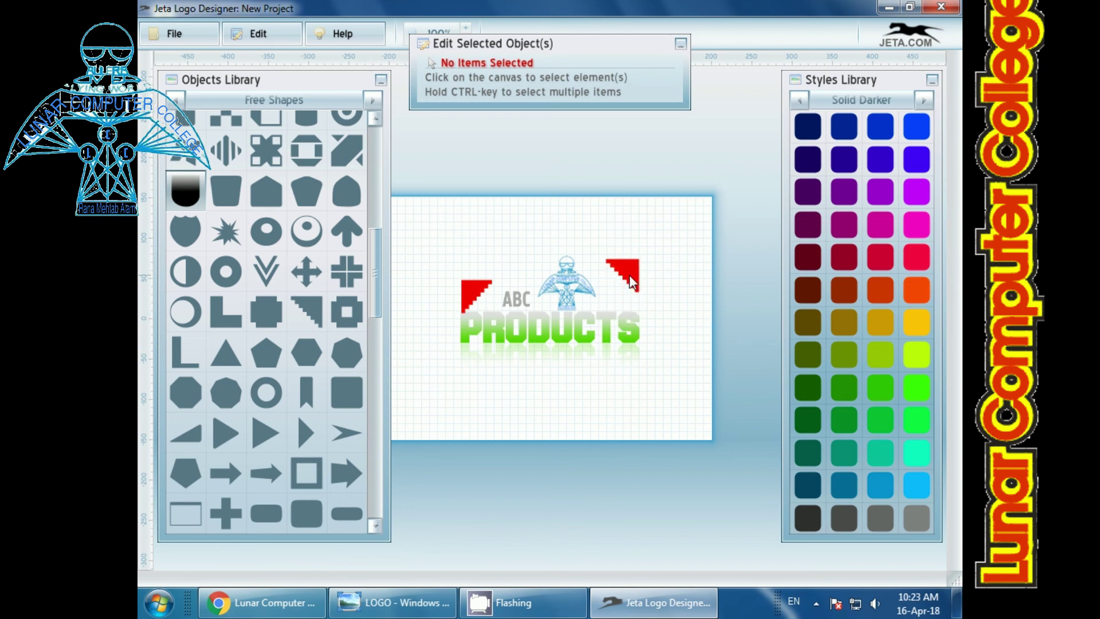
Raise the left red triangle level with the right one and shift ABC left
click(629, 272)
drag(480, 295, 478, 272)
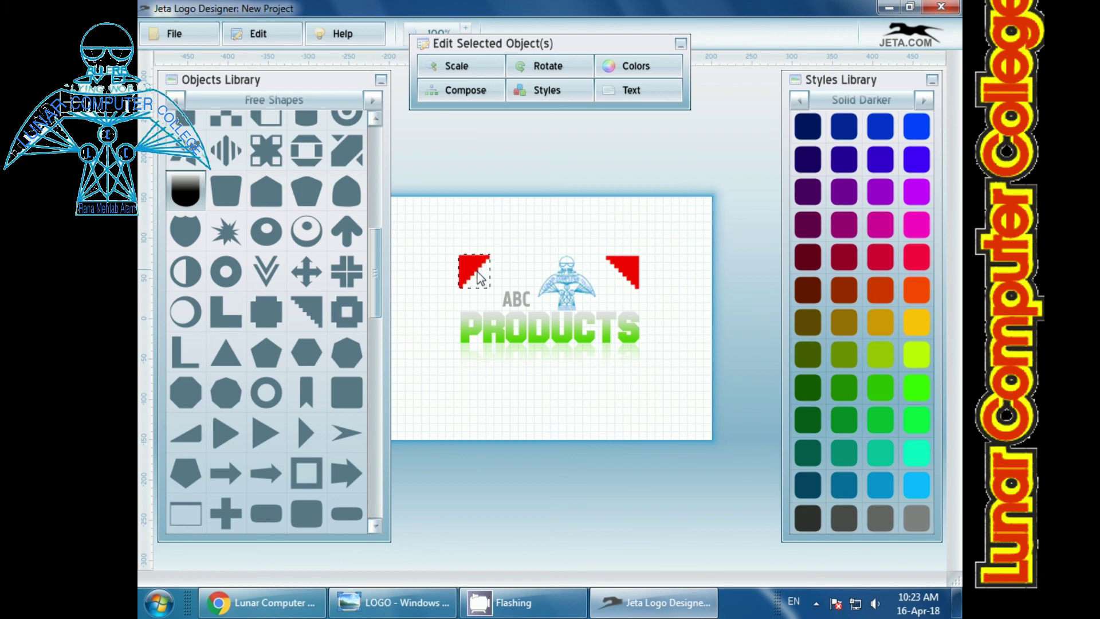
click(540, 391)
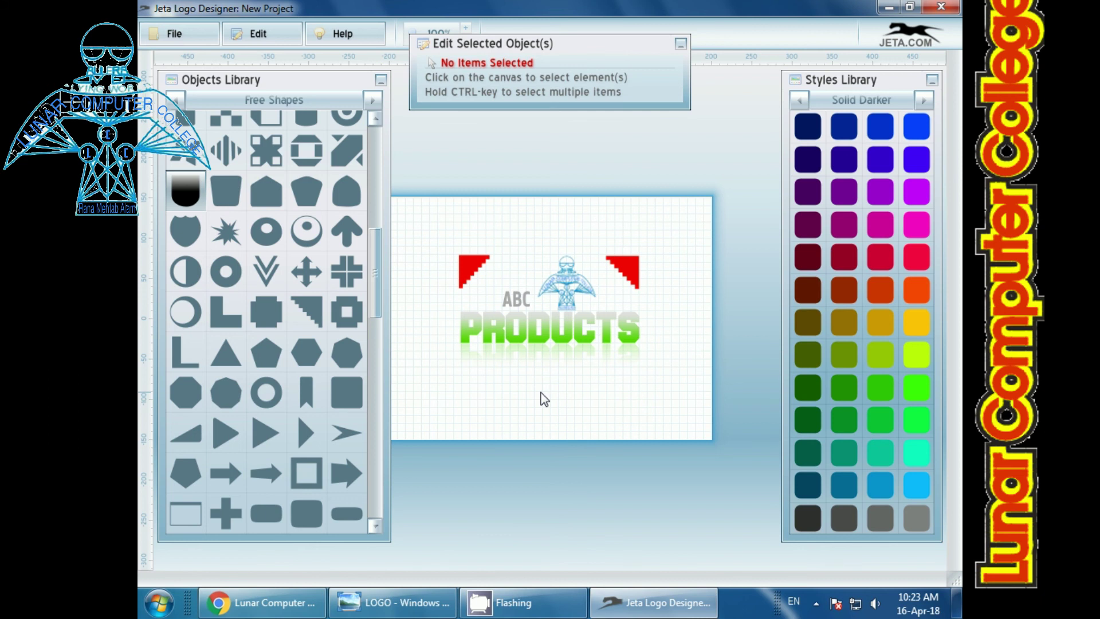
drag(517, 299, 490, 299)
Scale the ABC text to 140% width
click(479, 303)
click(533, 373)
click(488, 302)
click(468, 68)
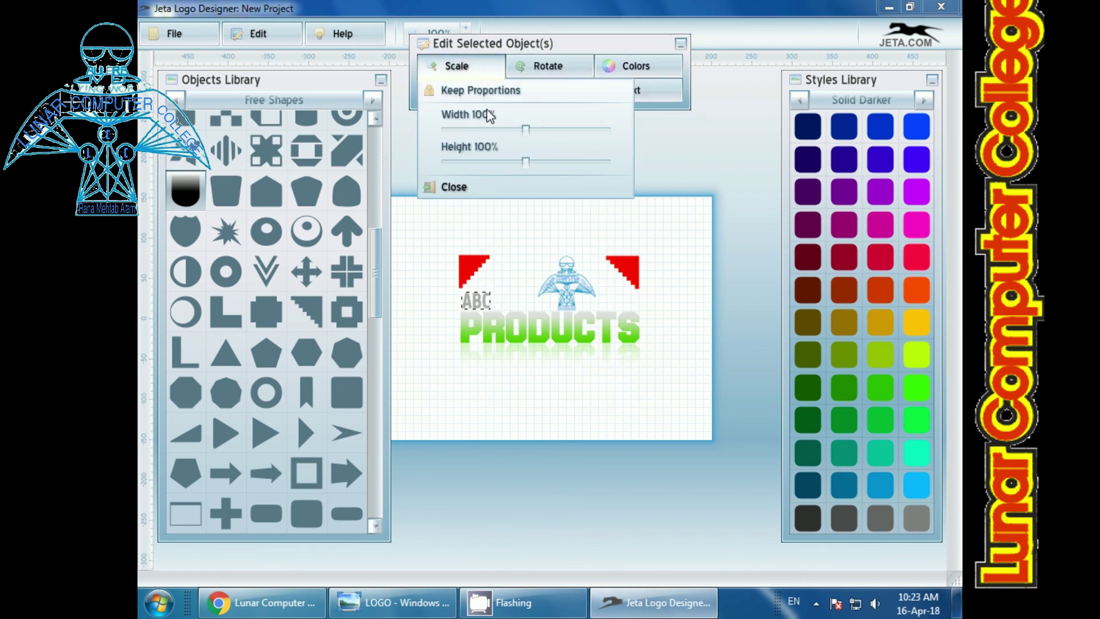
drag(526, 129, 549, 129)
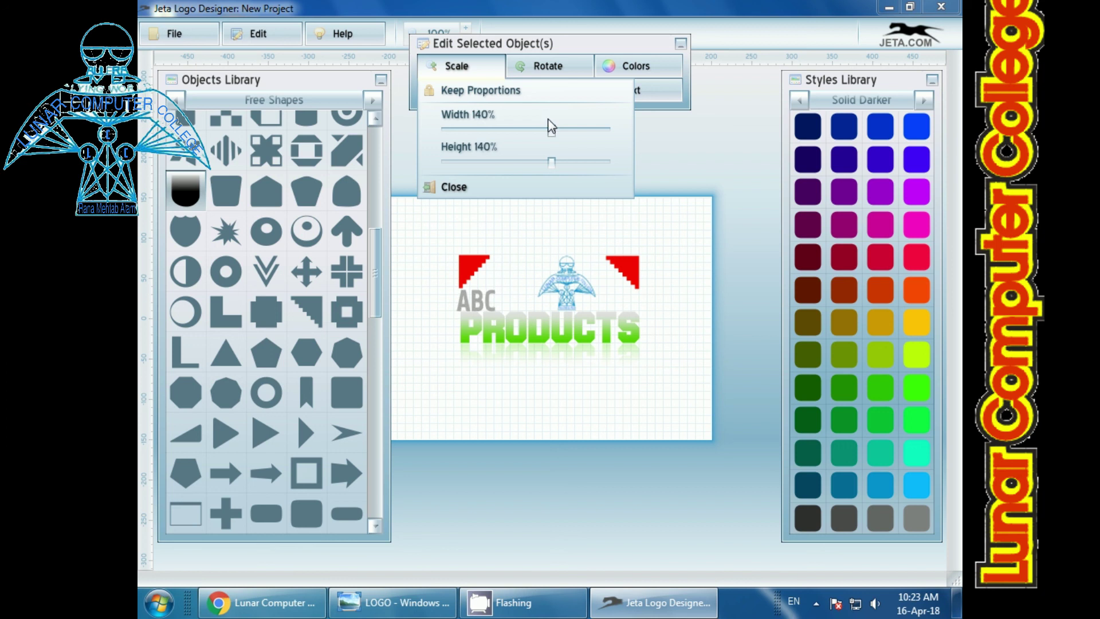
click(487, 301)
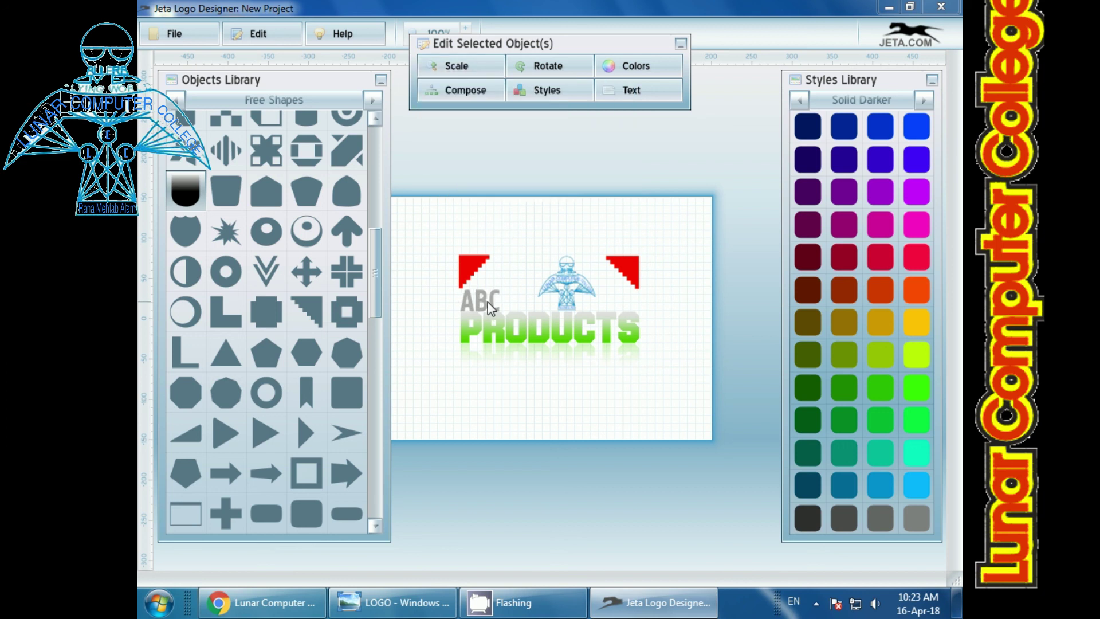
Nudge the college emblem slightly right, then check and clear the selection
drag(569, 301, 591, 301)
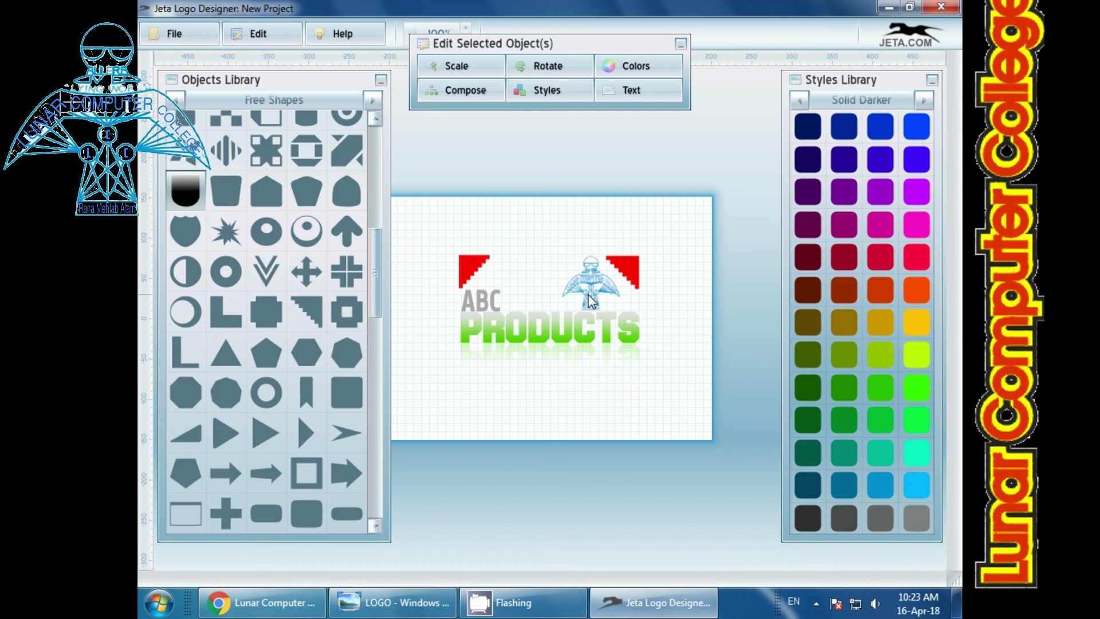
click(542, 407)
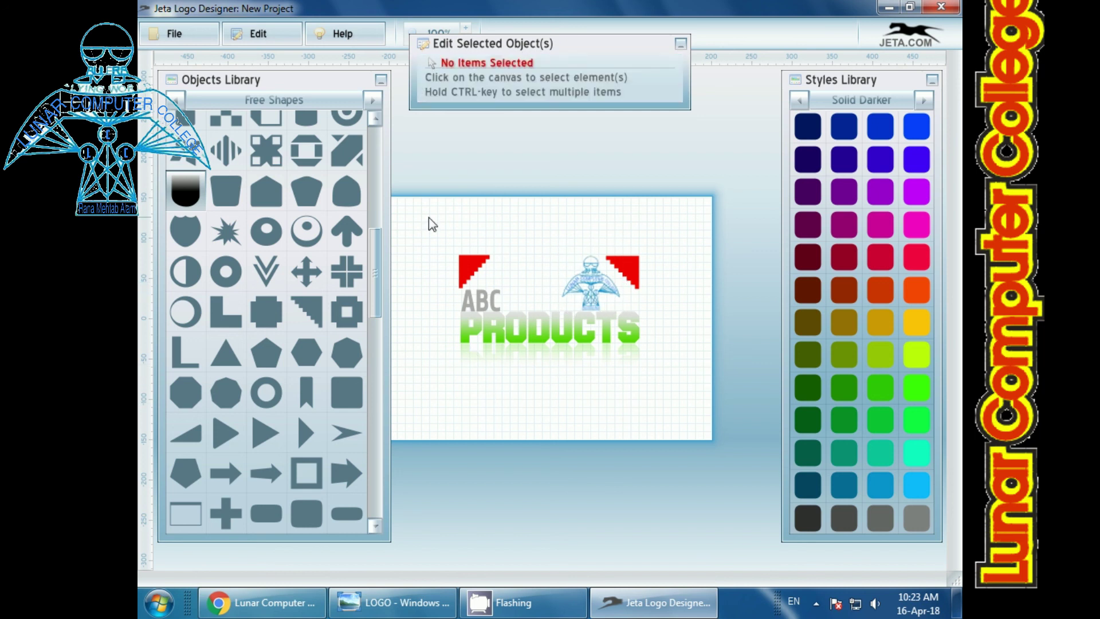
drag(428, 217, 693, 401)
click(562, 416)
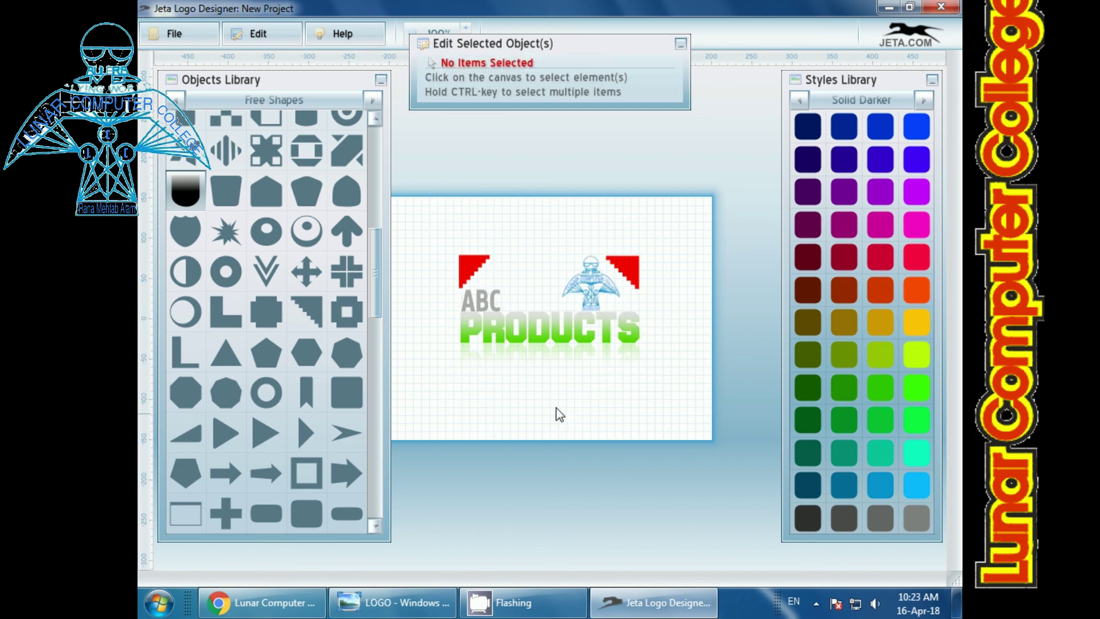